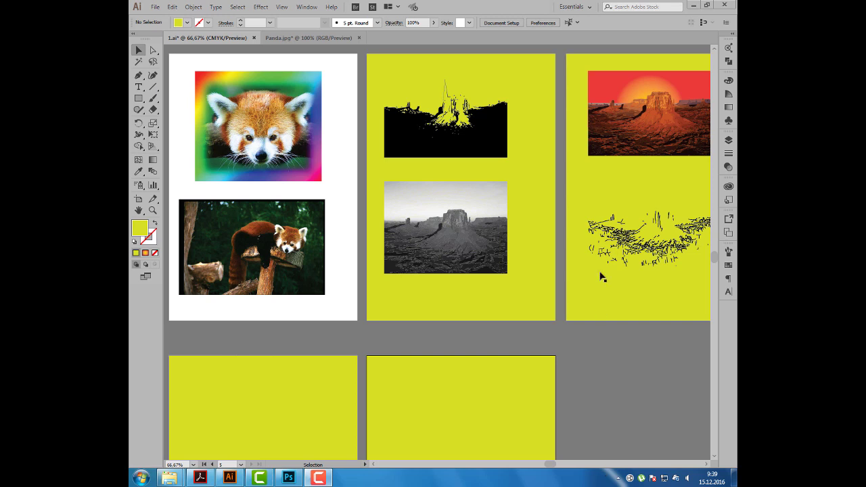
Step: Load Hydrangeas.jpg and Tulips.jpg together for placement onto the lower-left artboard
key(space)
drag(383, 327, 419, 145)
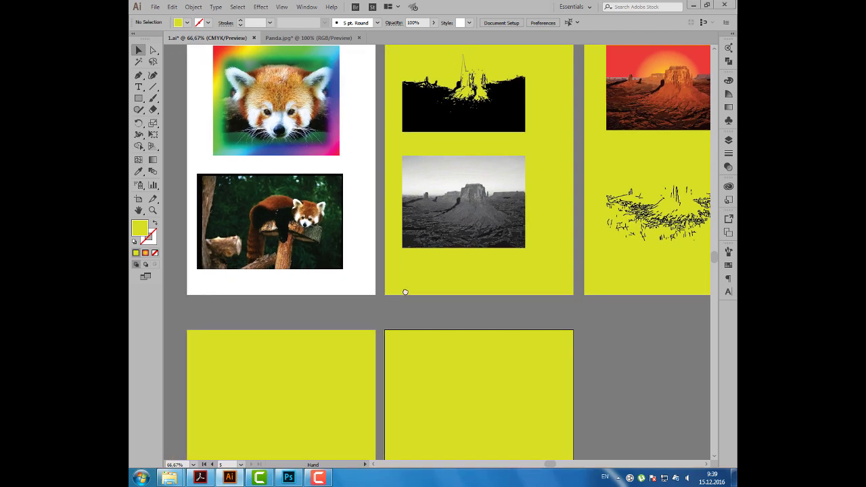
click(155, 6)
click(172, 161)
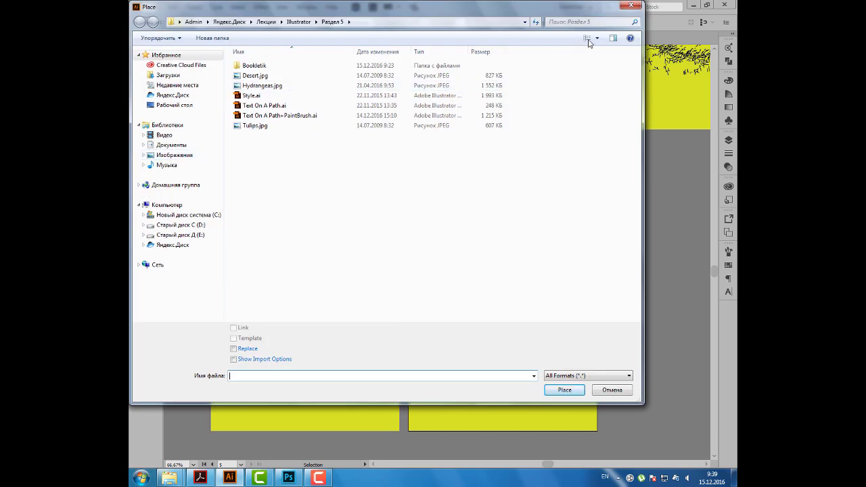
click(597, 38)
click(621, 28)
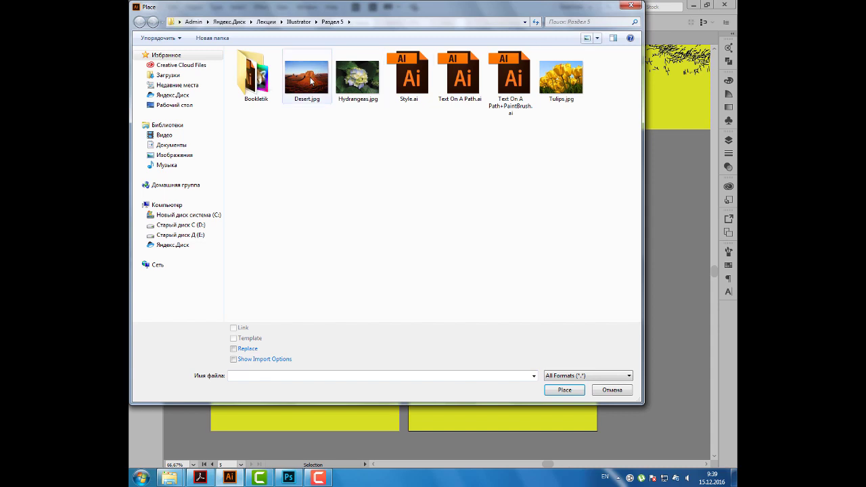
click(360, 84)
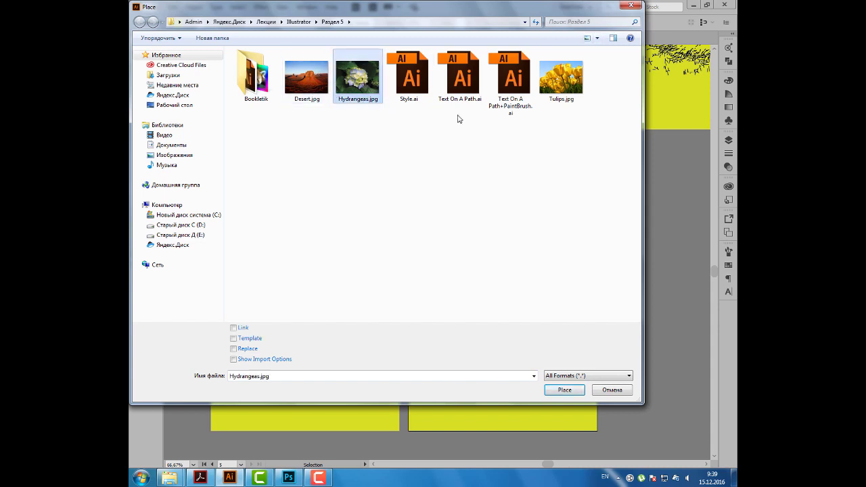
ctrl+click(561, 84)
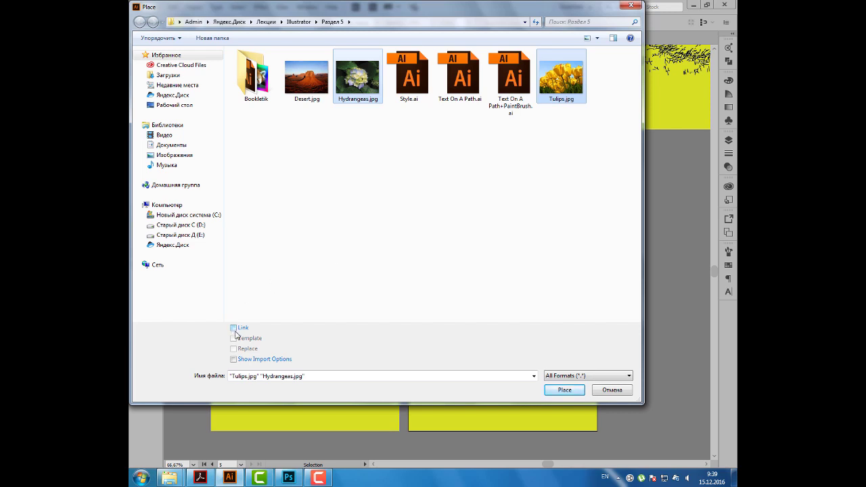
click(561, 391)
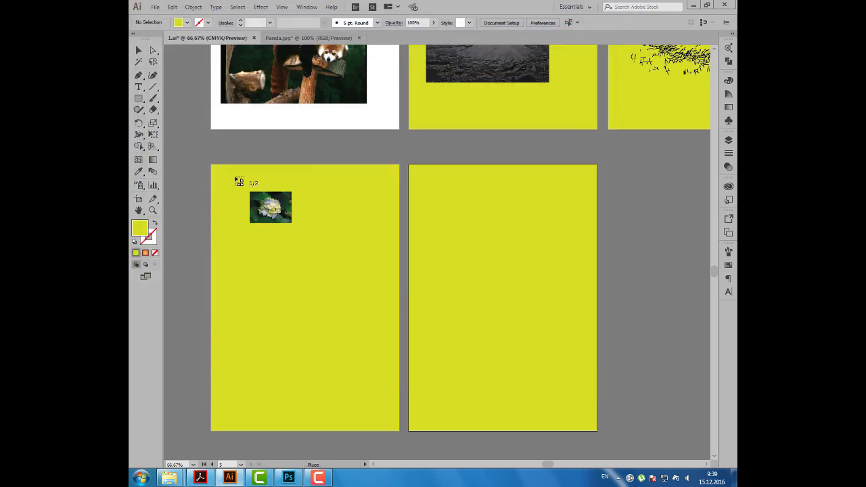
Step: Drop Hydrangeas.jpg near the artboard top and Tulips.jpg below it, then zoom into the hydrangea
drag(235, 176, 362, 259)
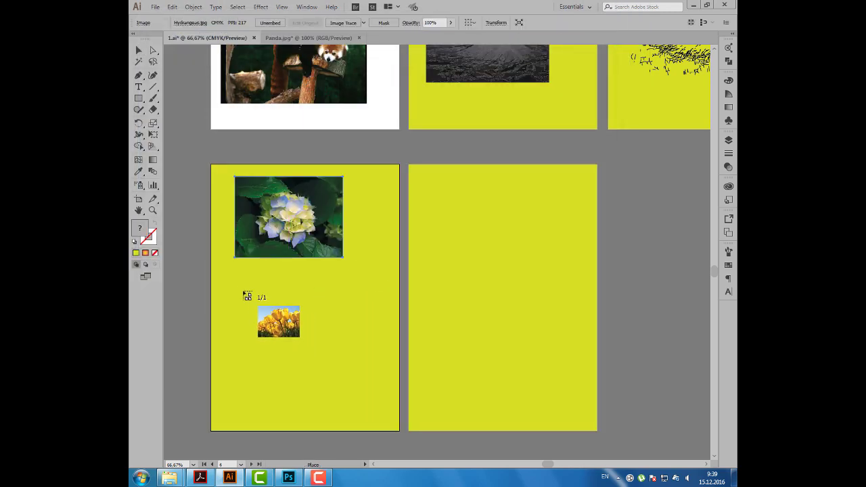
drag(234, 283, 356, 374)
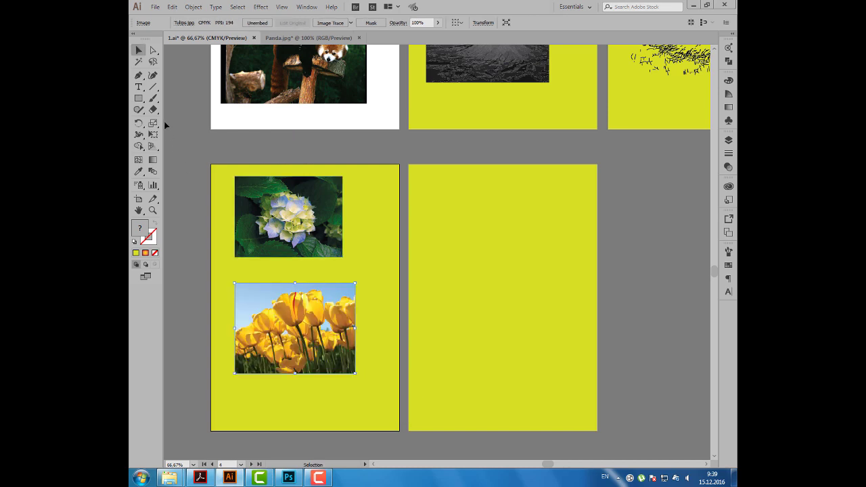
scroll(260, 235, up, 2)
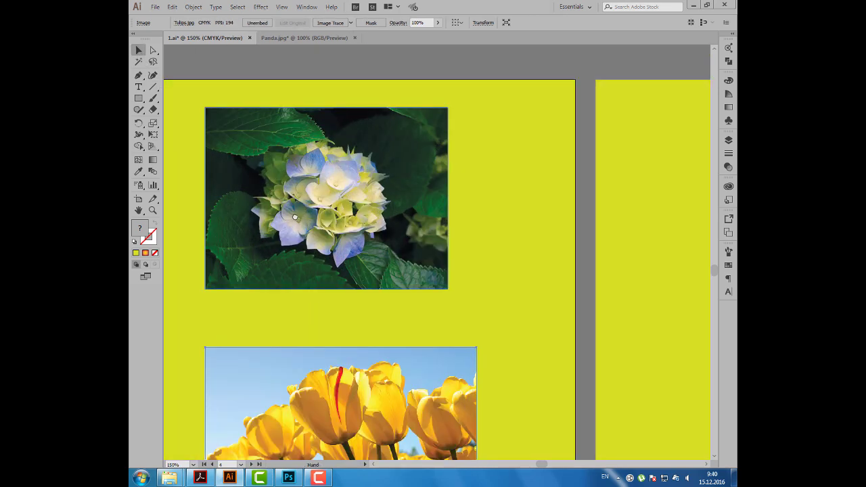
drag(289, 215, 339, 232)
key(space)
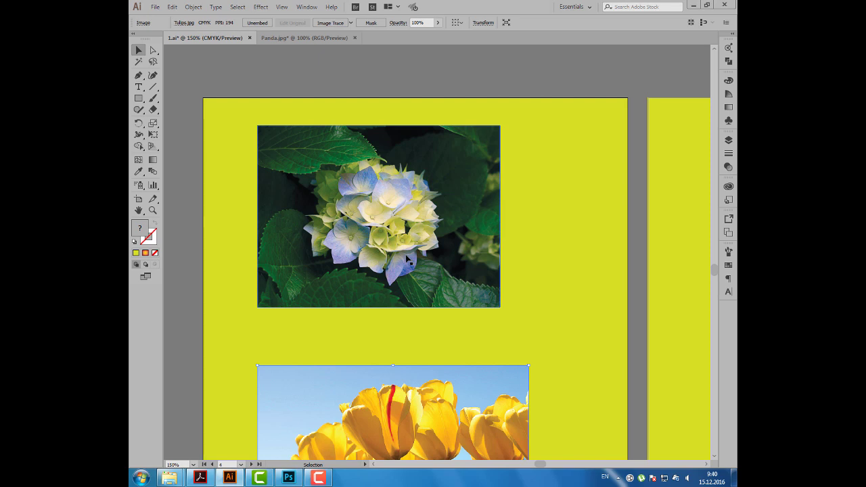
Step: Draw a white-filled, black-stroked circle over the hydrangea blossom
drag(139, 98, 171, 103)
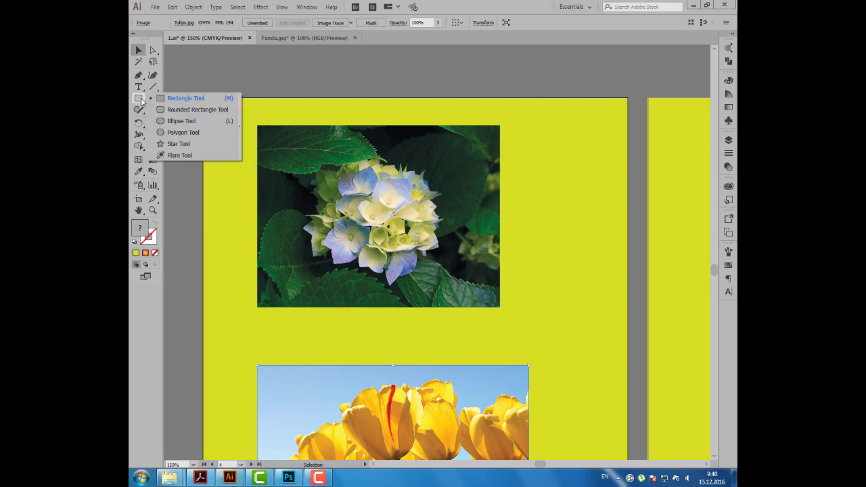
click(178, 123)
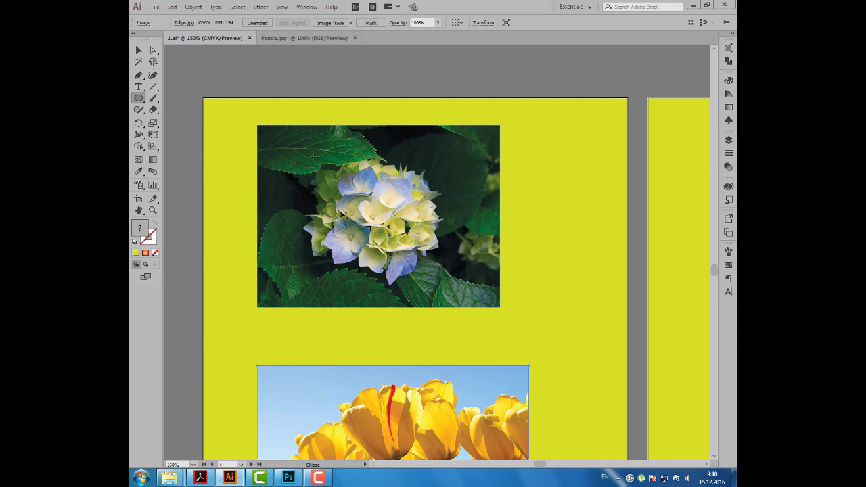
drag(312, 156, 441, 280)
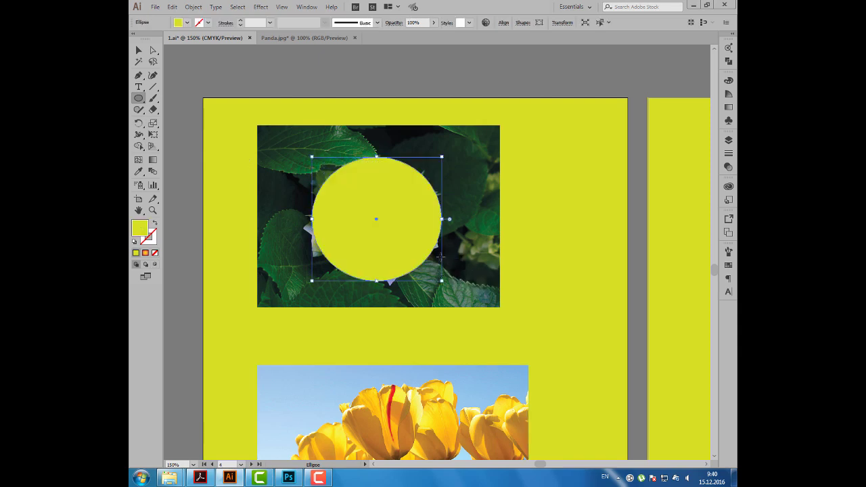
key(d)
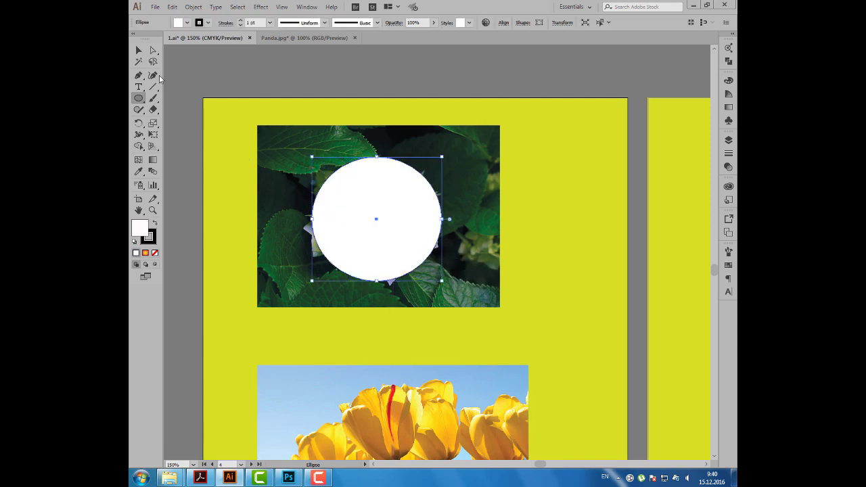
click(138, 49)
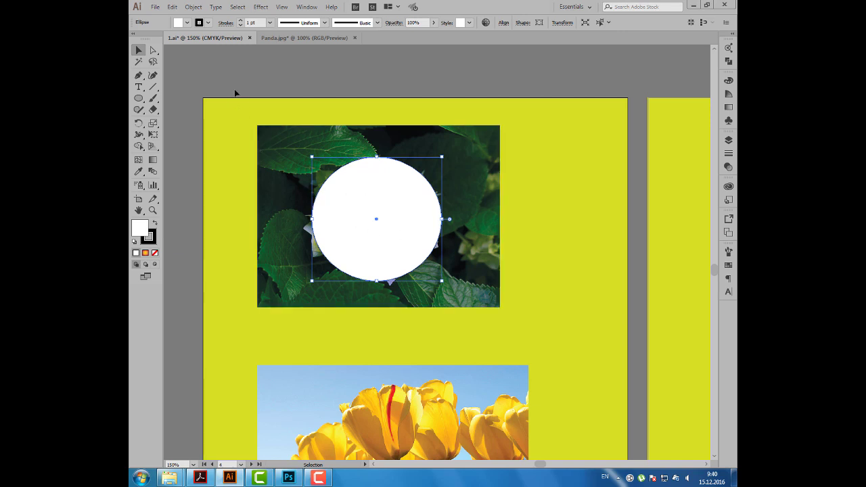
Step: Select the circle together with the hydrangea photo and nudge them slightly
mouse_move(224, 103)
mouse_down()
mouse_move(538, 285)
mouse_move(522, 329)
mouse_up()
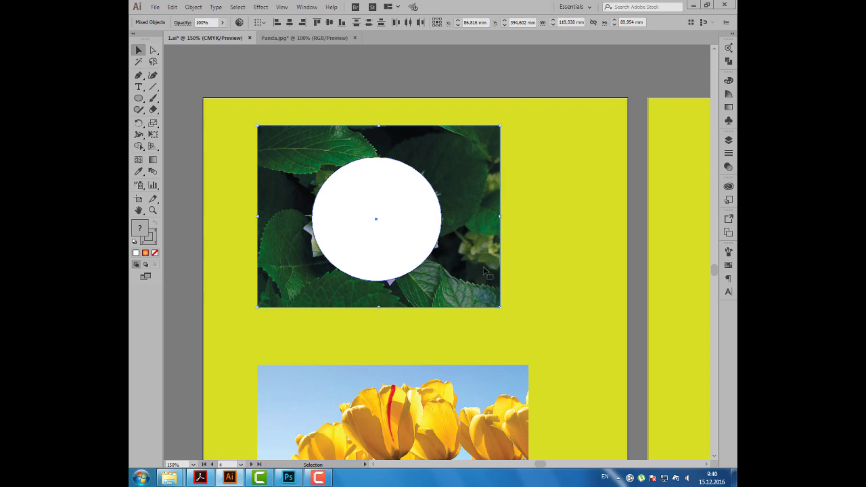
drag(481, 248, 488, 254)
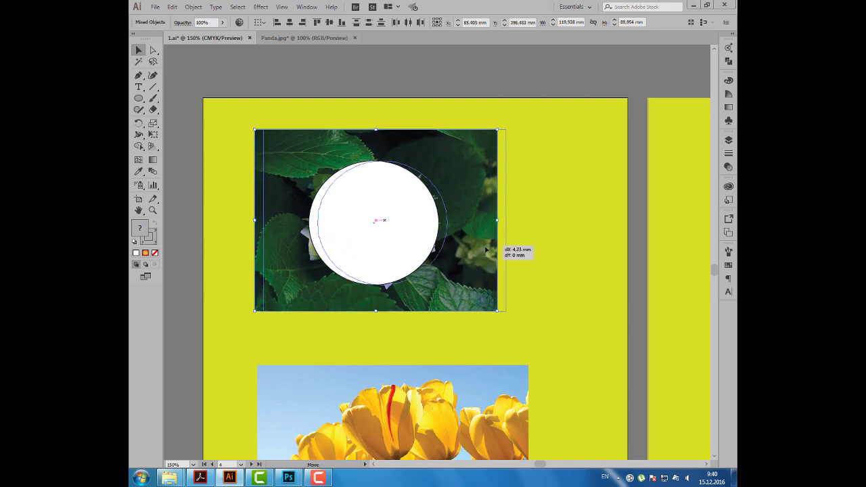
click(193, 8)
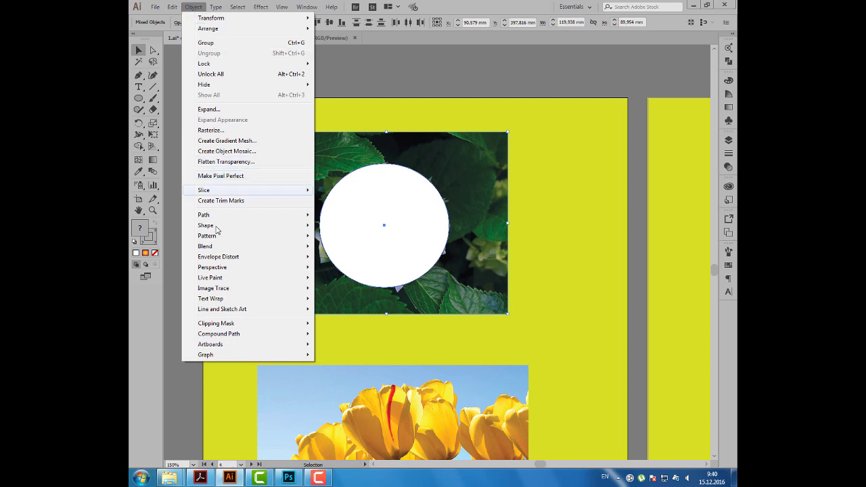
mouse_move(216, 323)
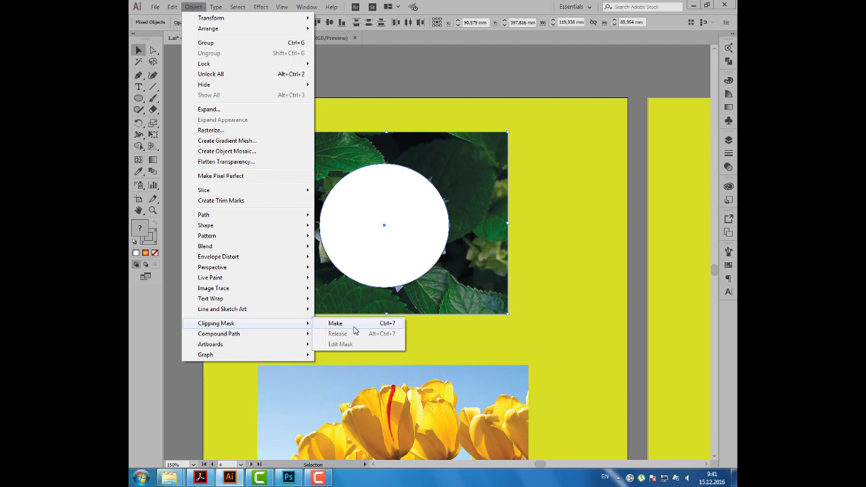
Step: Clip the hydrangea photo to the circle, release the mask, then reapply it with Ctrl+7
click(353, 327)
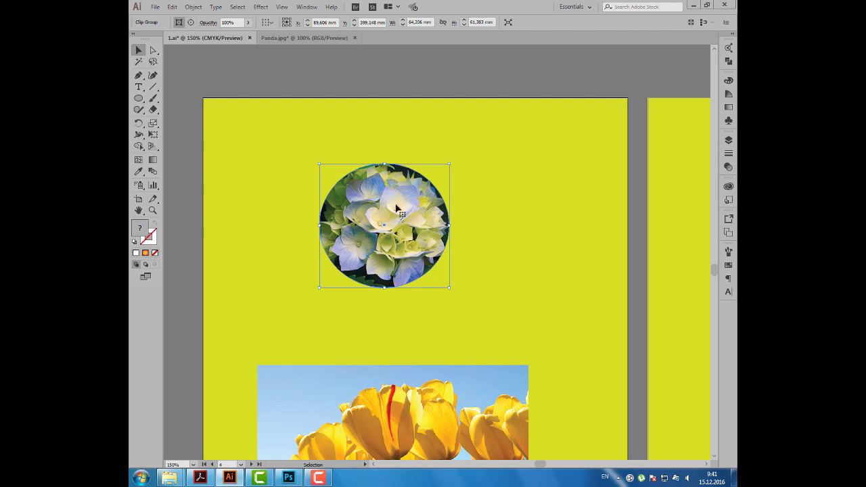
click(192, 7)
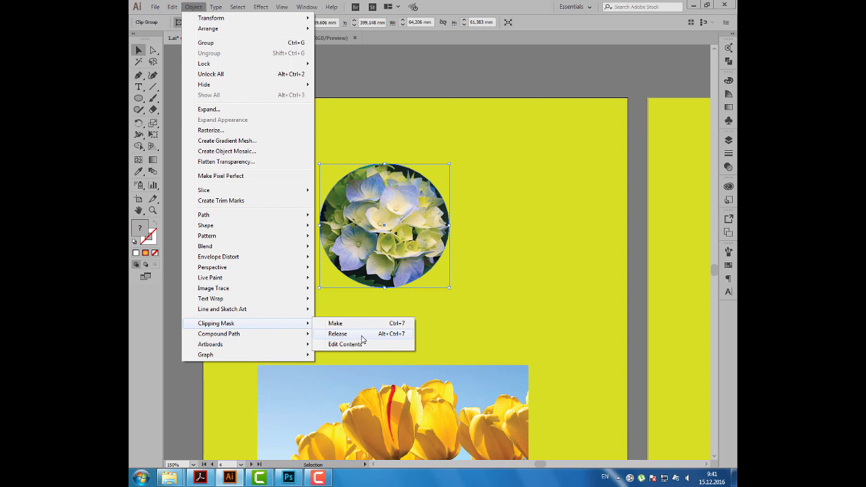
click(364, 334)
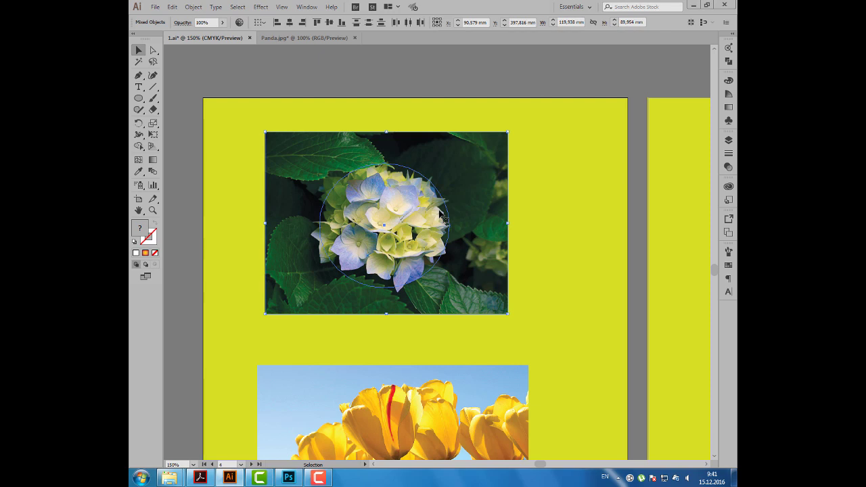
key(ctrl+7)
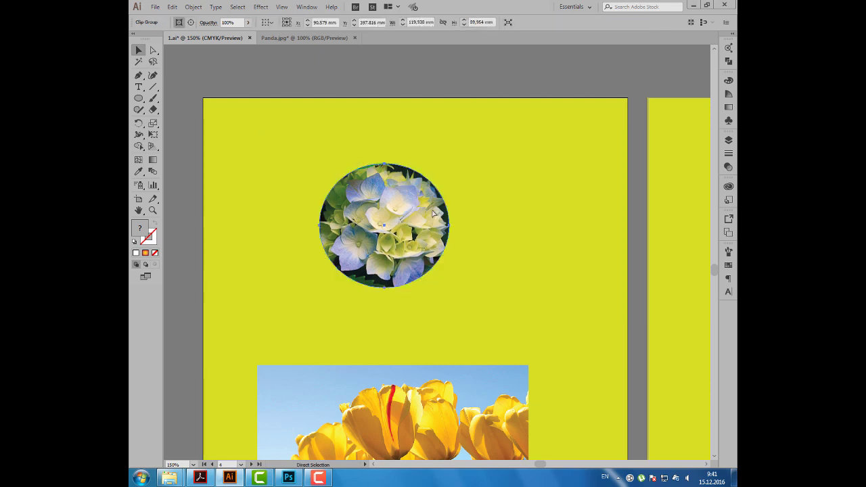
Step: Select the hydrangea photo inside the circular mask and shrink it slightly
click(313, 152)
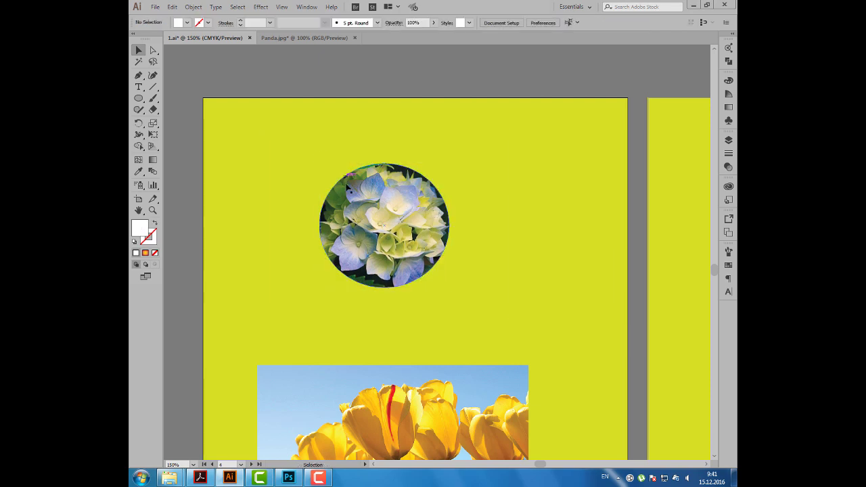
click(347, 187)
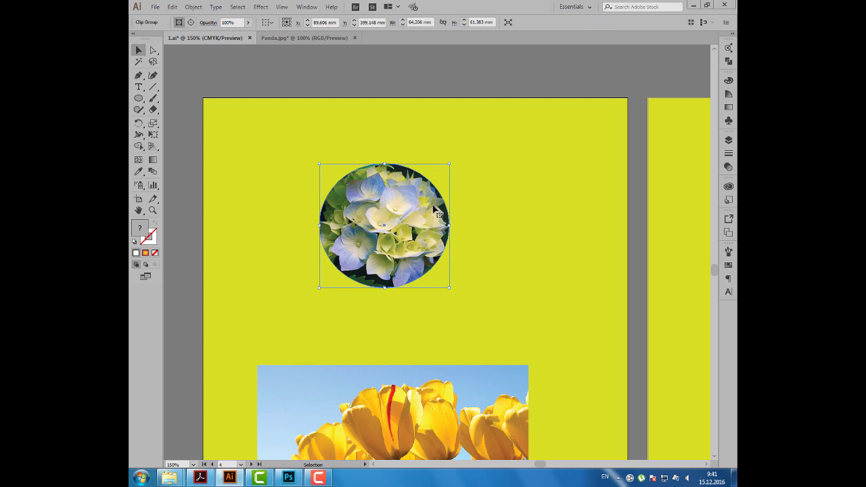
click(193, 7)
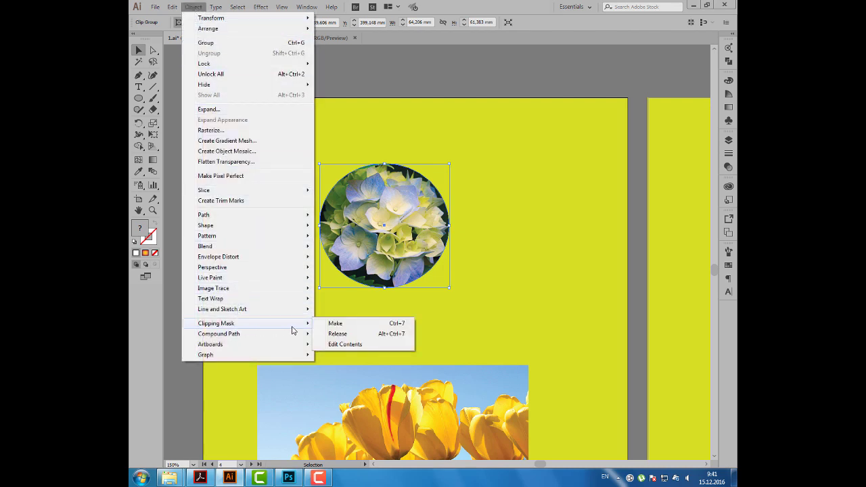
mouse_move(216, 324)
click(390, 152)
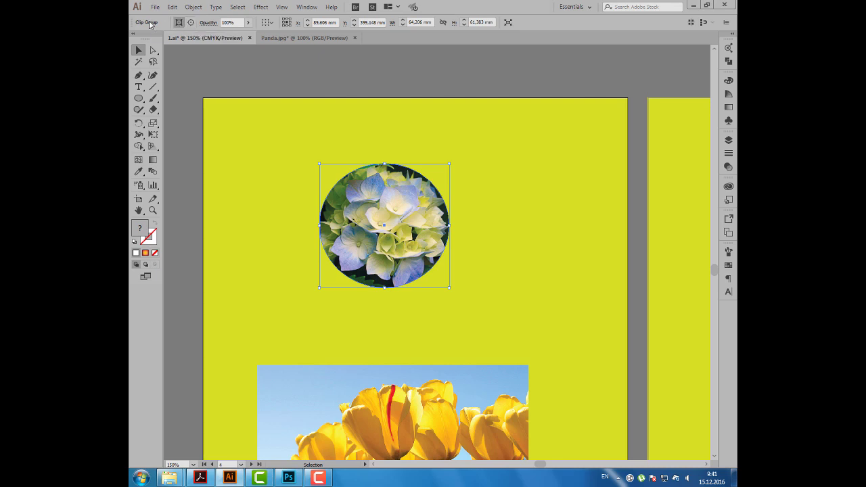
click(192, 23)
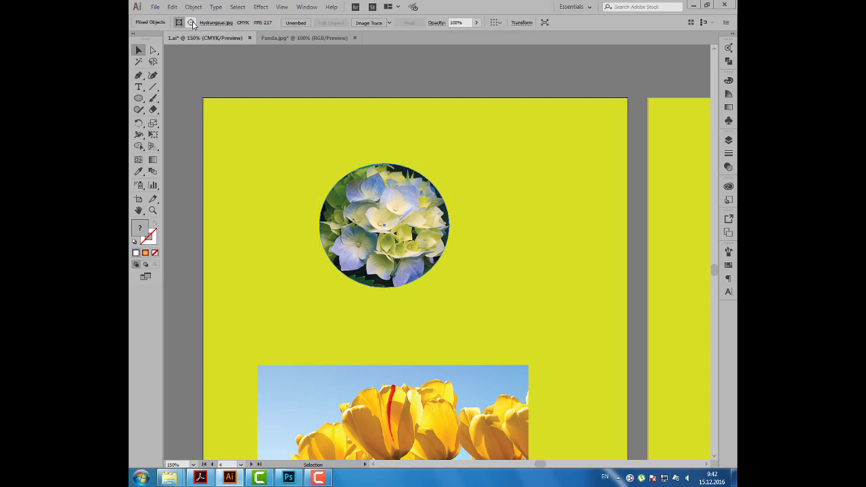
click(345, 180)
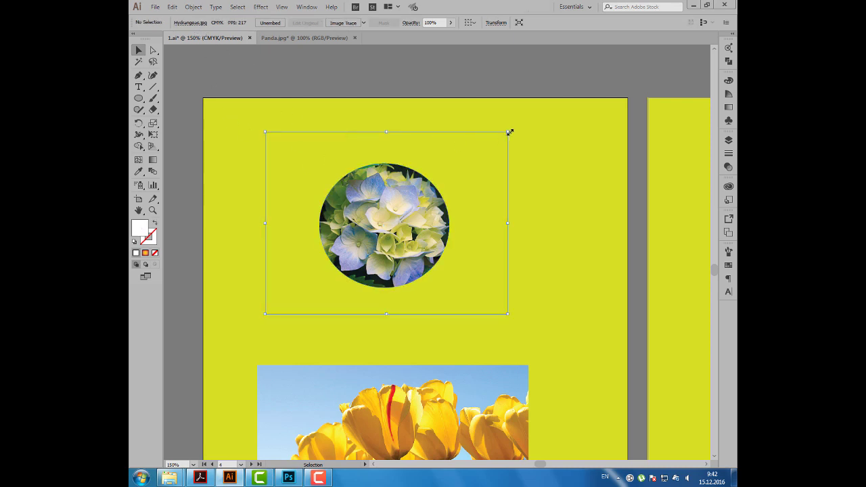
drag(509, 131, 475, 153)
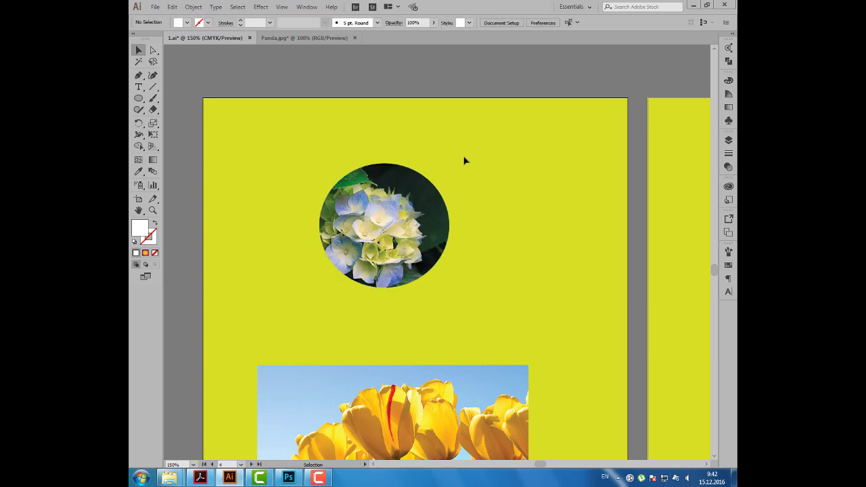
Step: Rotate the hydrangea photo within the circle and reposition it
click(396, 174)
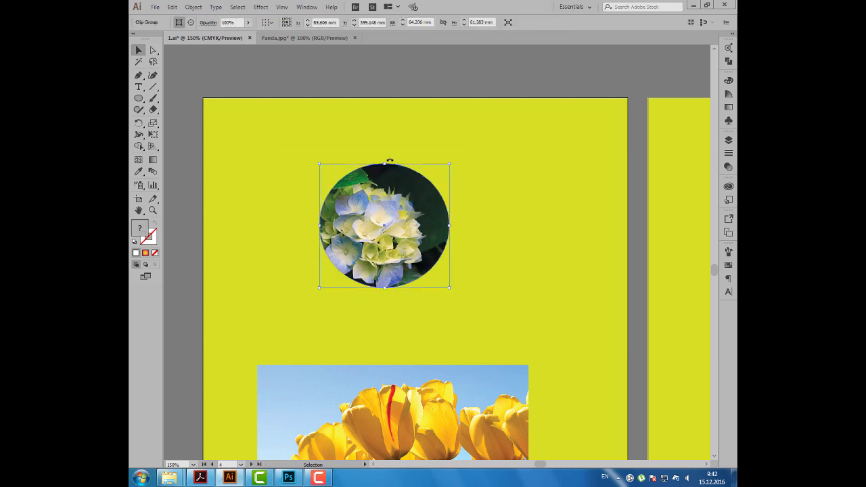
click(190, 23)
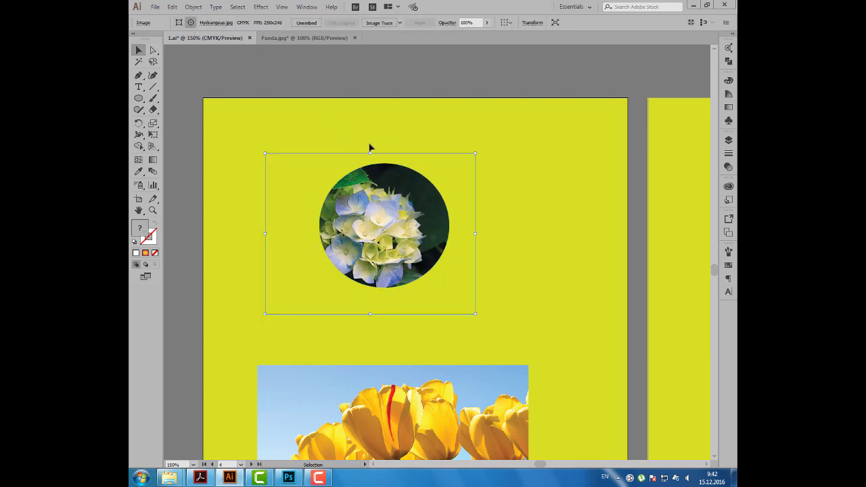
drag(370, 147, 323, 163)
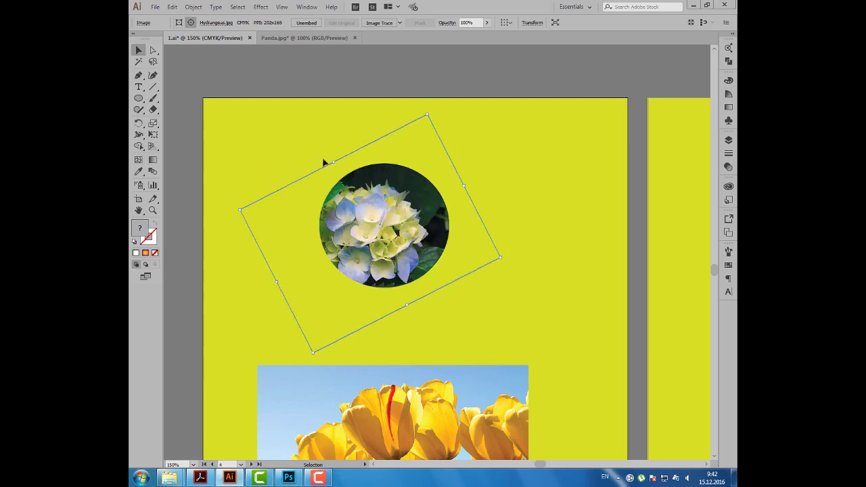
drag(314, 177, 327, 164)
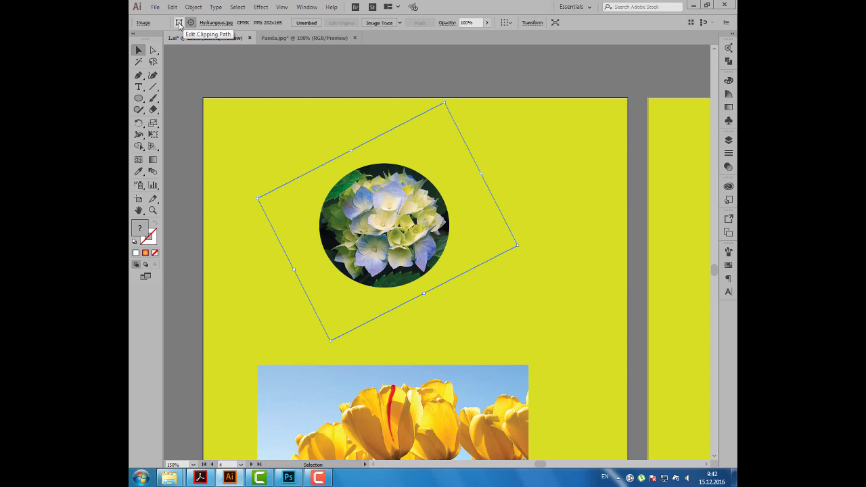
Step: Raise the round hydrangea clip group a little higher on the page
click(179, 22)
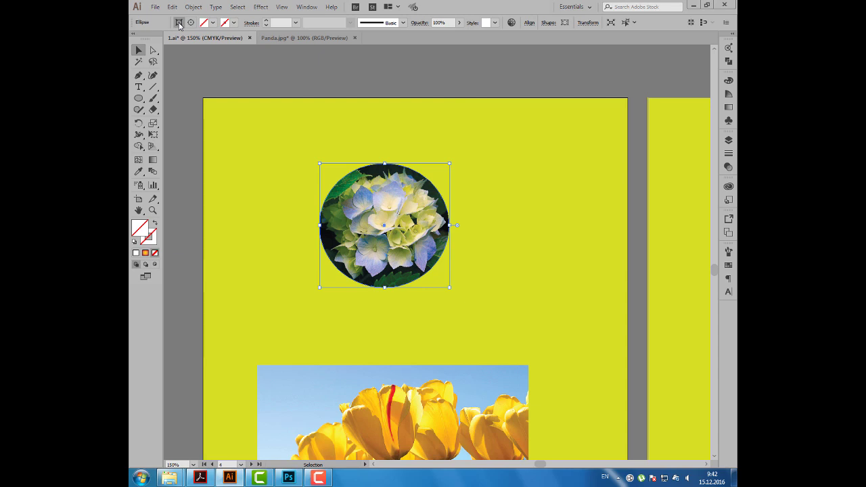
click(395, 147)
drag(402, 191, 394, 153)
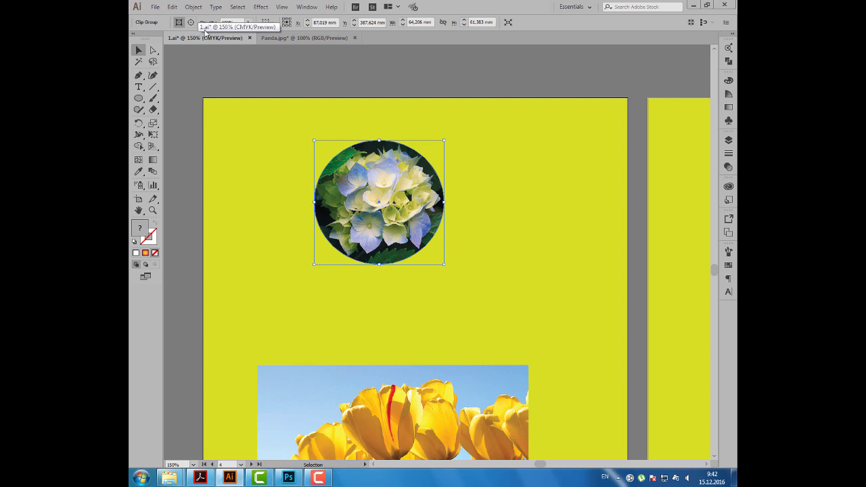
drag(153, 50, 180, 58)
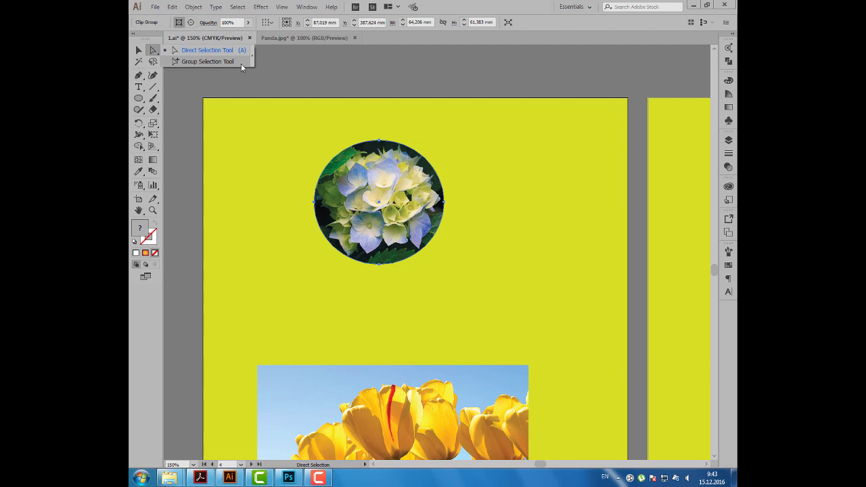
Step: Give the hydrangea mask circle a purple 6 pt stroke
click(240, 64)
click(485, 147)
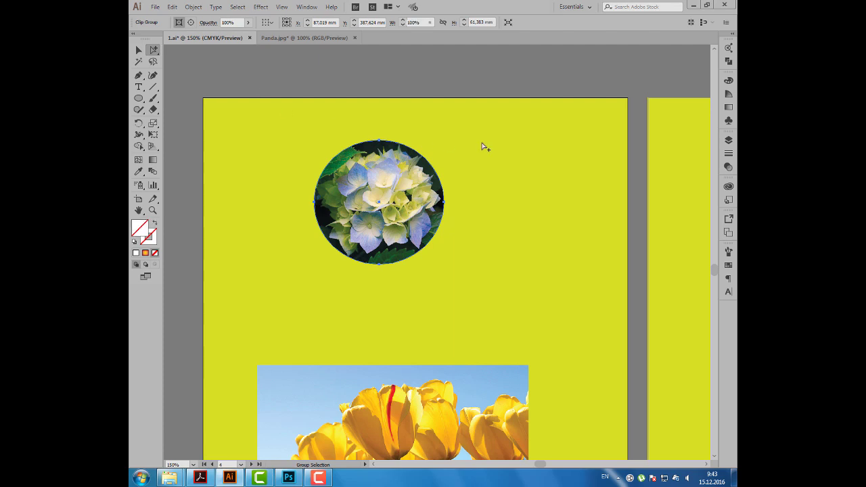
click(395, 144)
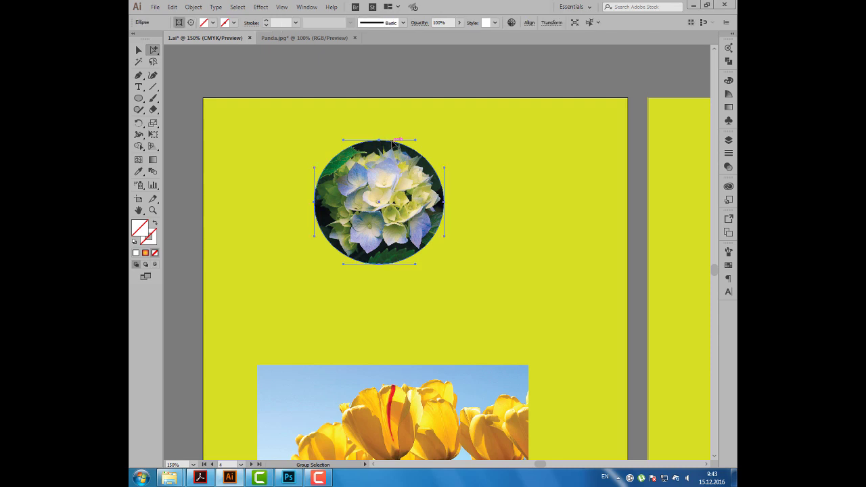
click(233, 23)
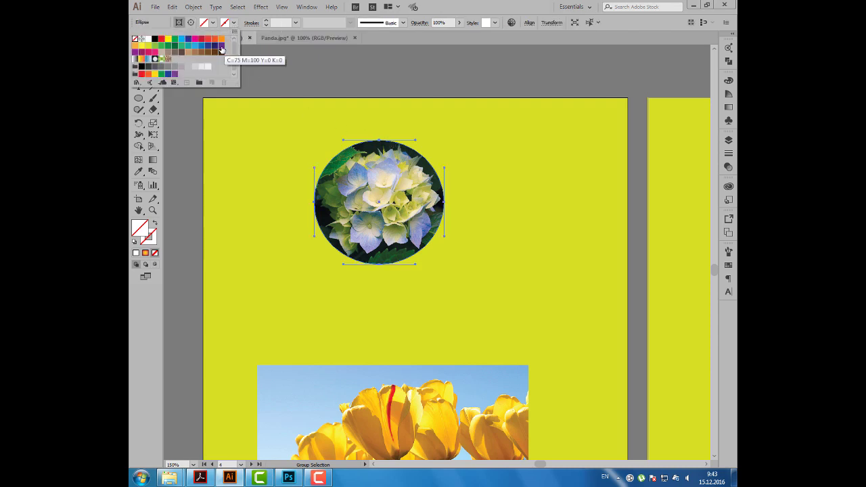
click(221, 46)
click(267, 21)
click(267, 21)
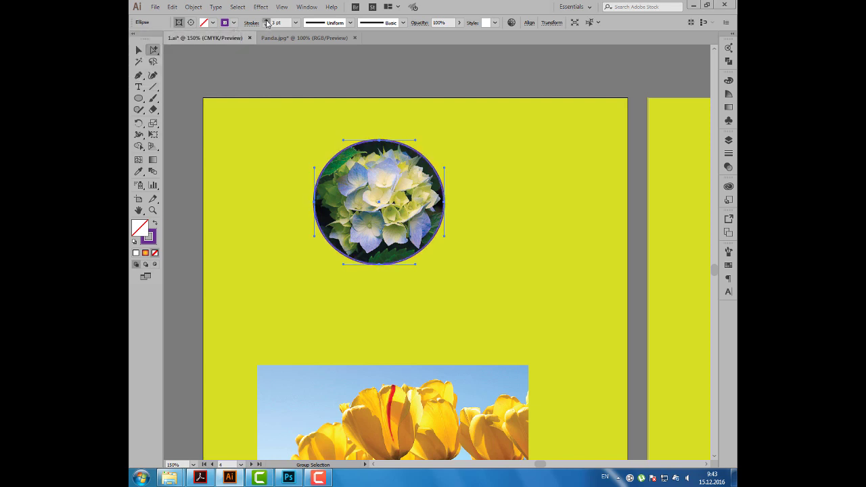
click(267, 21)
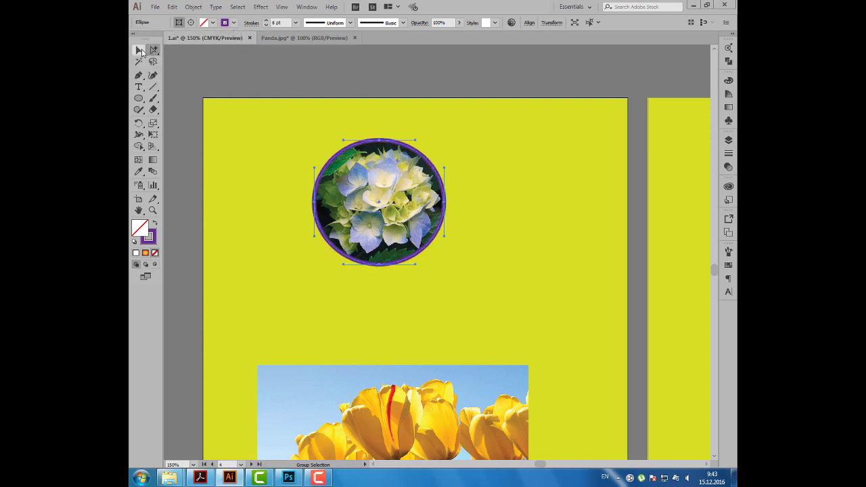
click(139, 49)
click(201, 71)
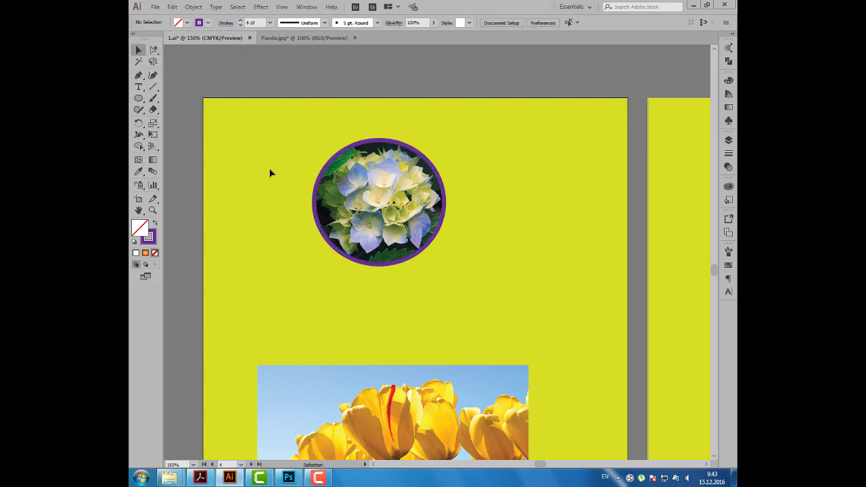
Step: Scroll down to bring the tulip photo into view, undoing two recent actions
scroll(269, 170, down, 1)
scroll(268, 173, down, 2)
key(ctrl+z)
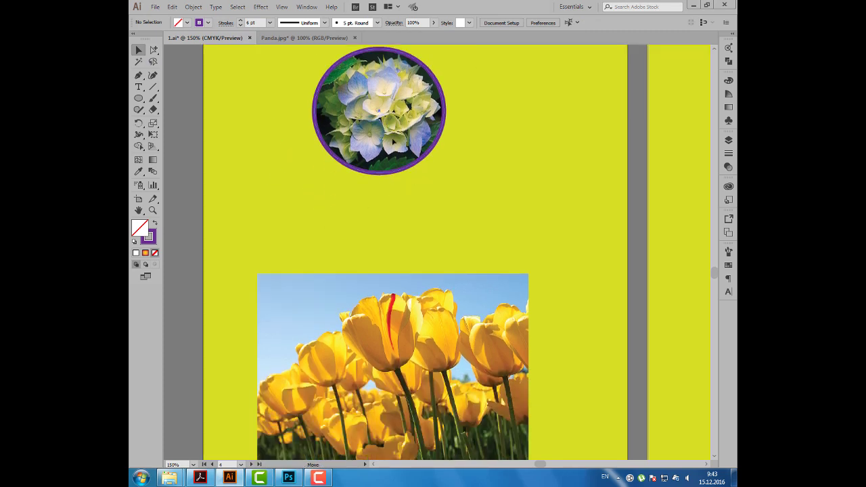
key(ctrl+z)
click(303, 210)
scroll(330, 217, down, 1)
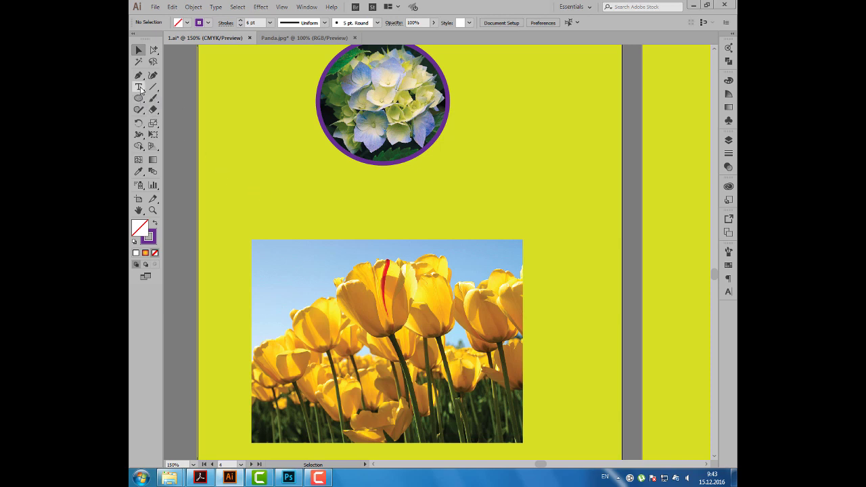
Step: Type the Russian heading ЦВЕТЫ below the hydrangea circle
click(139, 87)
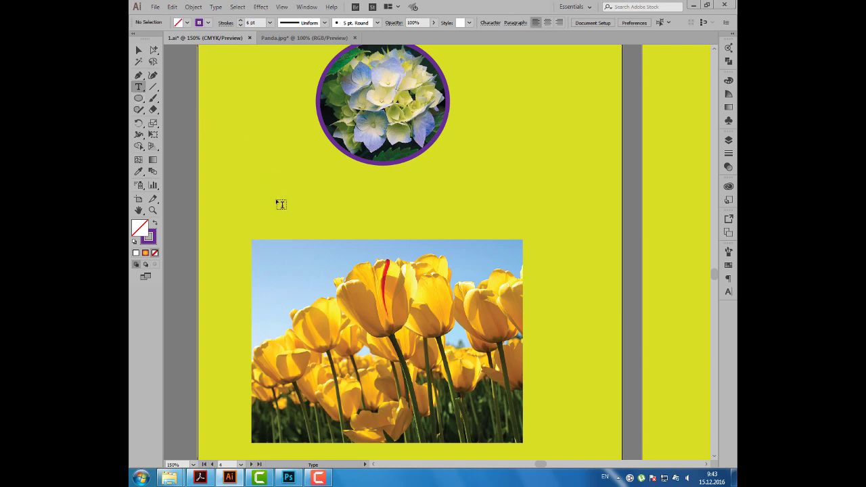
key(alt+shift)
click(308, 201)
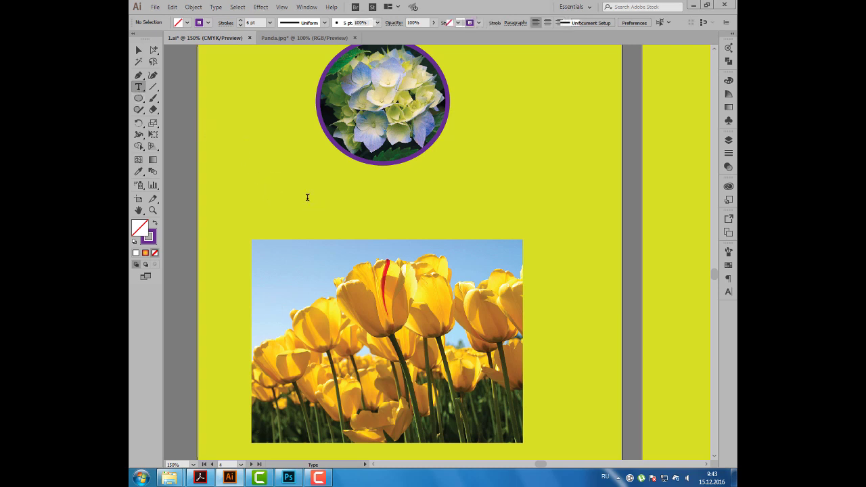
key(BackSpace)
text(ЦВЕТЫ)
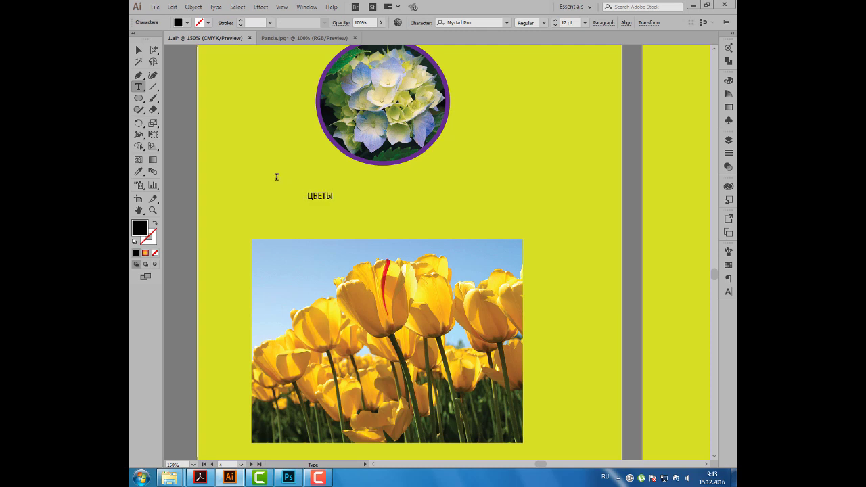
key(ctrl+a)
Step: Set ЦВЕТЫ to the Impact font at 72 pt
click(486, 21)
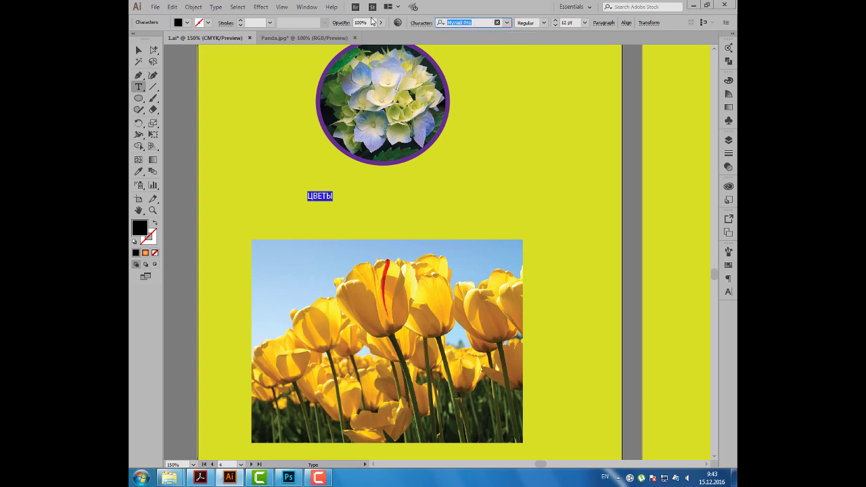
key(BackSpace)
text(im)
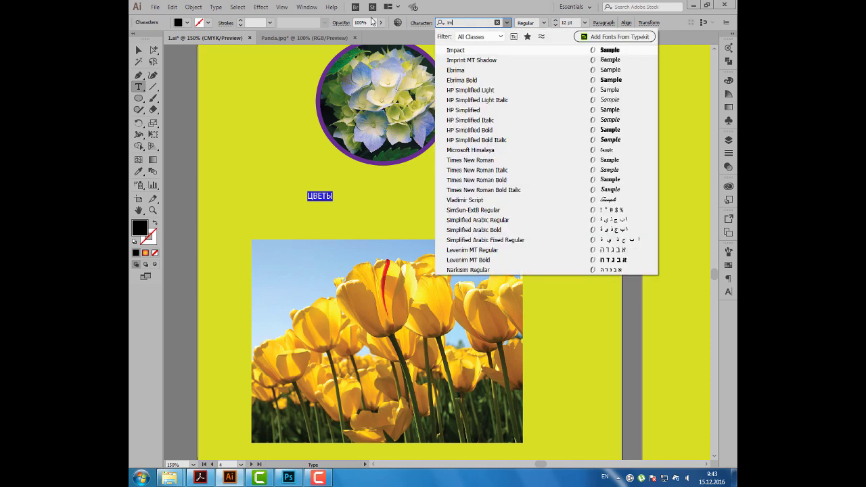
key(Return)
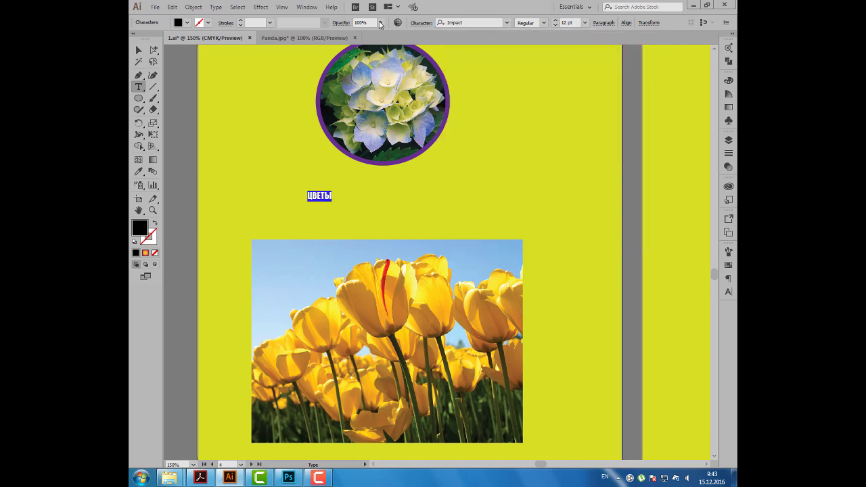
click(585, 23)
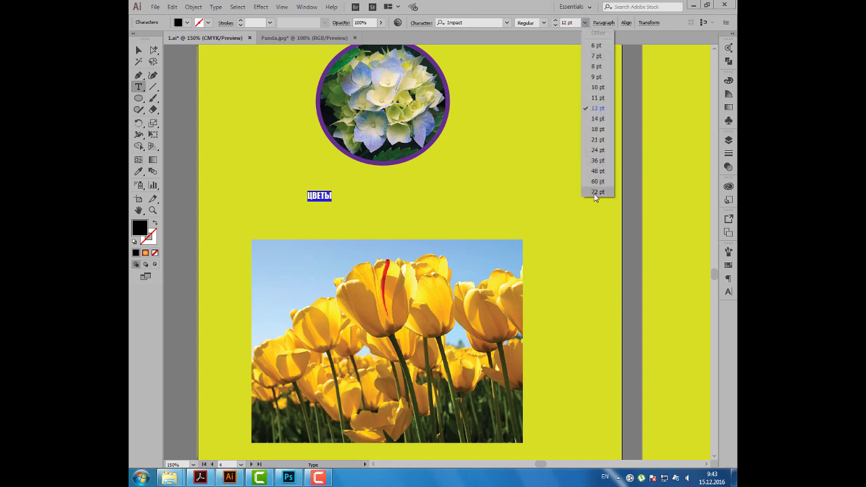
click(595, 195)
Step: Move ЦВЕТЫ onto the tulip photo, enlarge it to about 129 pt, and select both
click(139, 50)
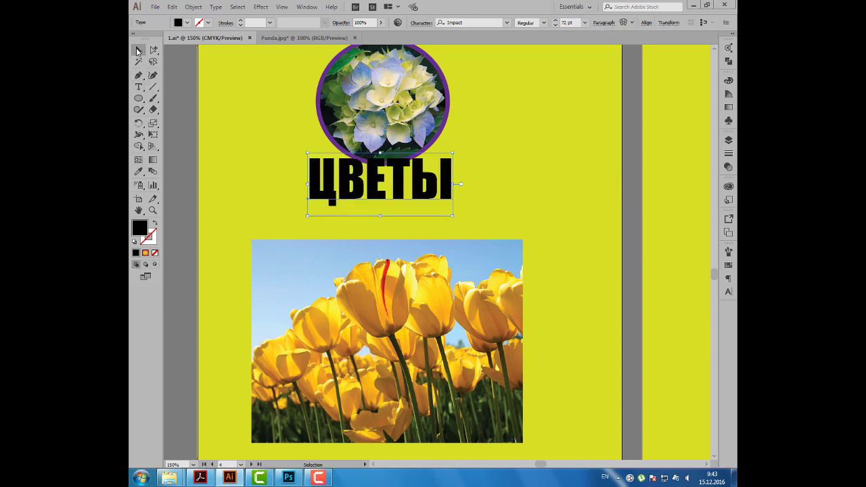
drag(378, 190, 337, 361)
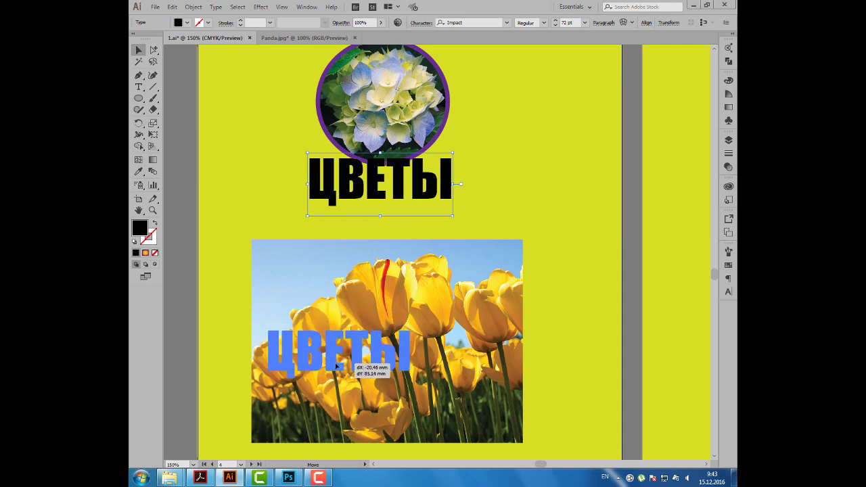
drag(412, 388, 515, 431)
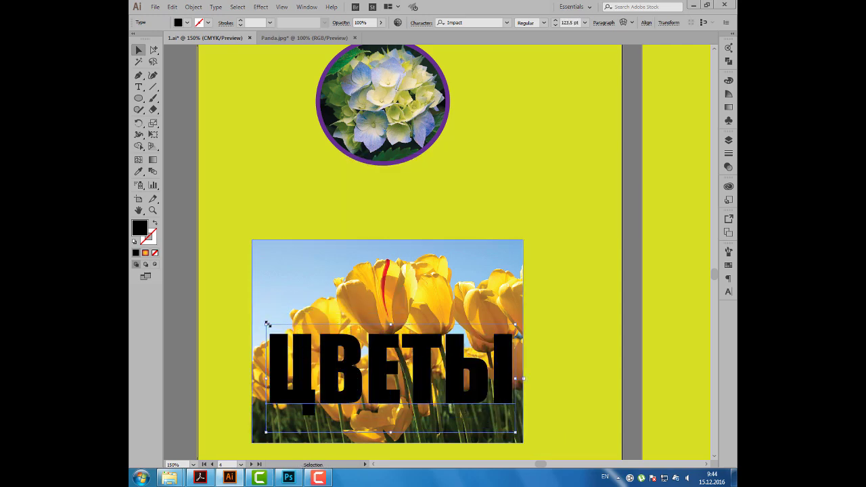
drag(266, 325, 254, 320)
drag(377, 351, 374, 345)
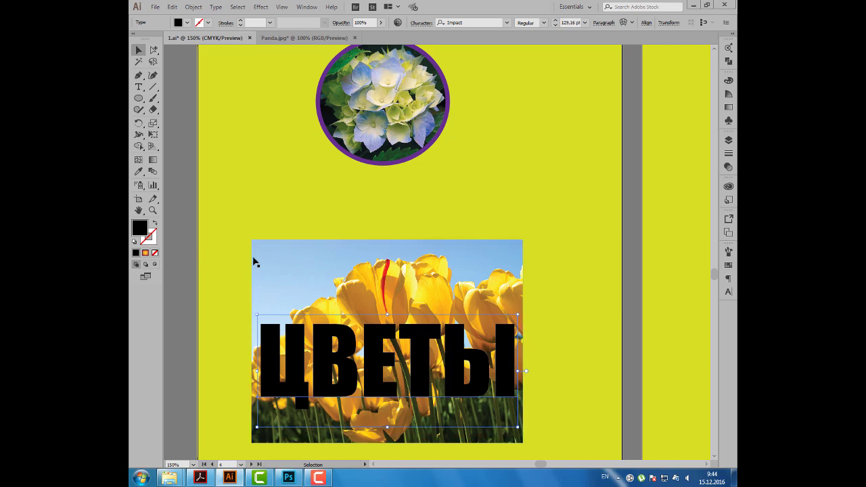
drag(221, 231, 546, 457)
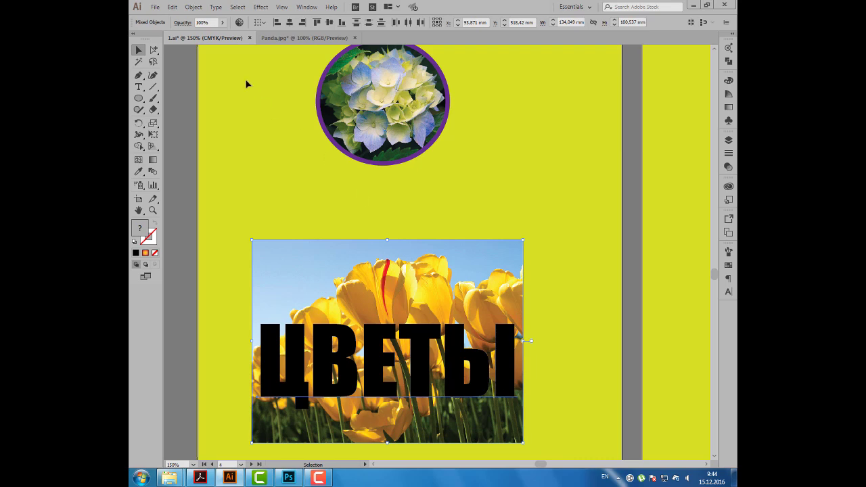
Step: Clip the tulip photo into the ЦВЕТЫ letters and shift the photo down within them
click(194, 7)
mouse_move(215, 323)
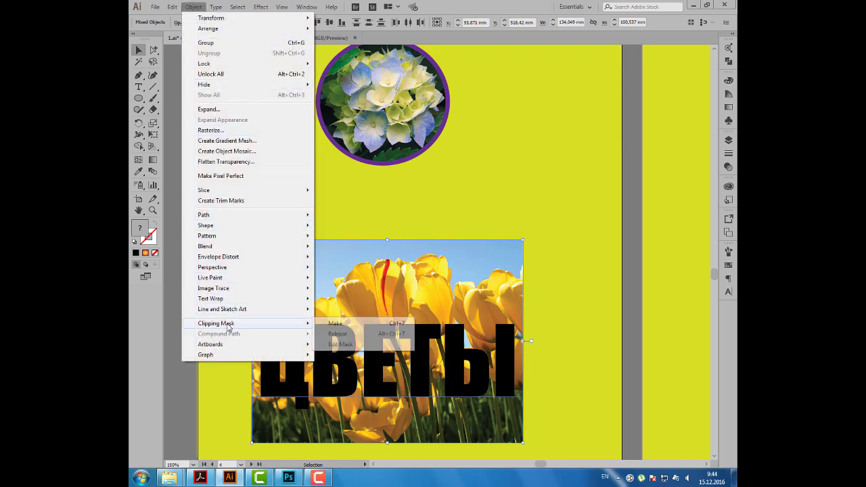
click(336, 324)
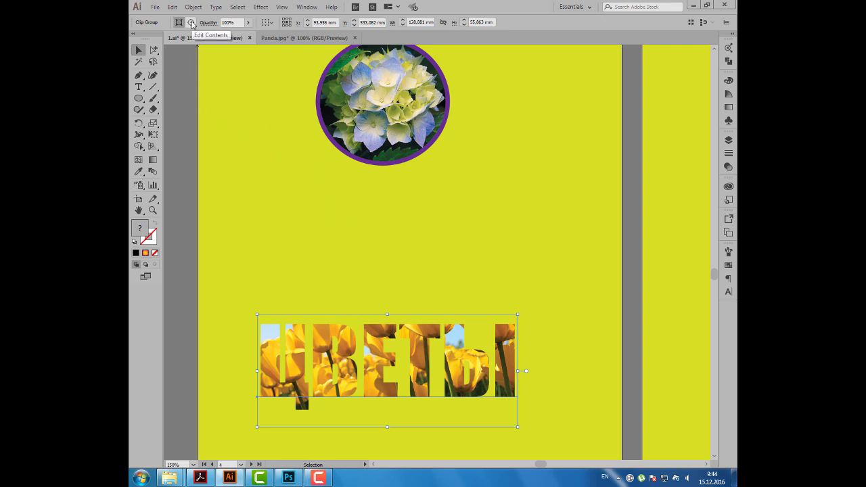
click(192, 24)
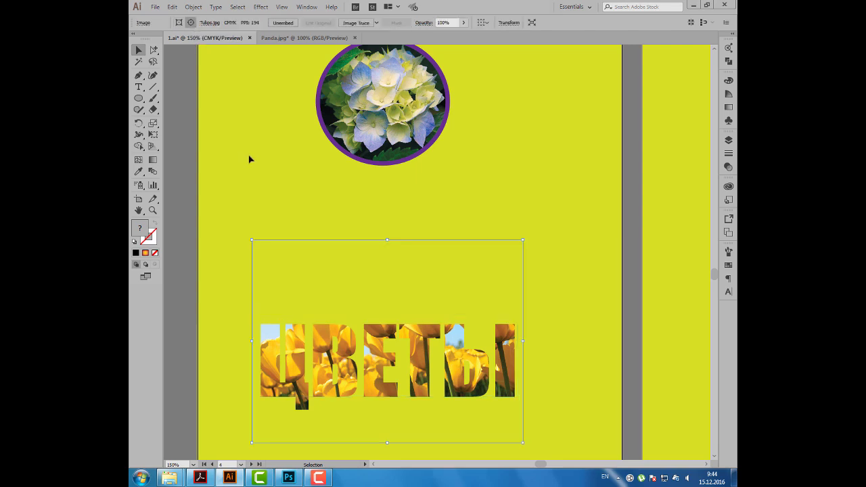
mouse_move(281, 242)
mouse_down()
mouse_move(282, 276)
mouse_move(286, 217)
mouse_up()
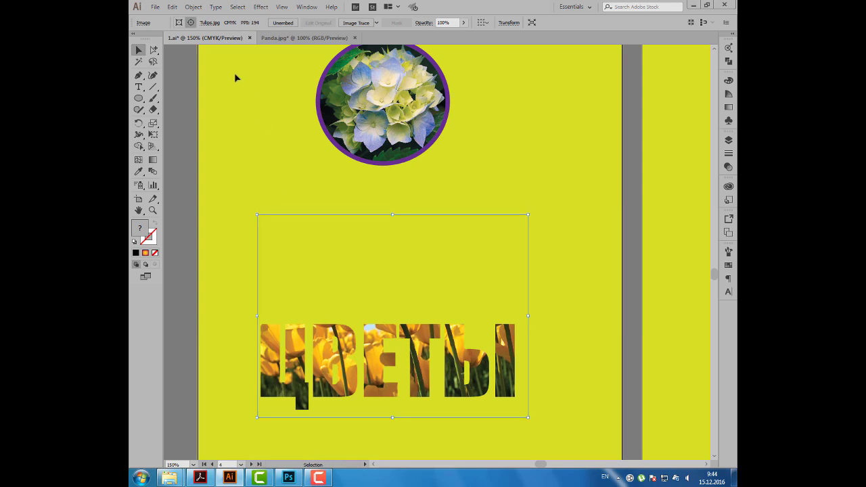
click(179, 24)
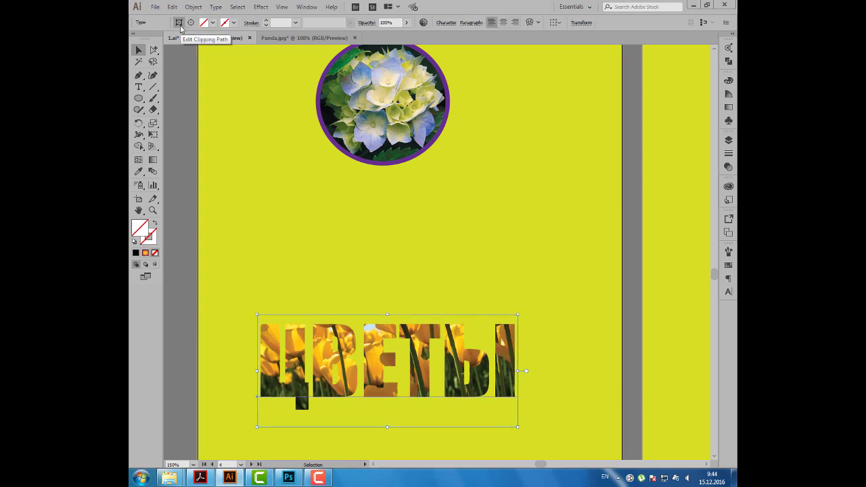
Step: Give the ЦВЕТЫ letters a 1 pt orange stroke and zoom out to show both artboards
click(217, 94)
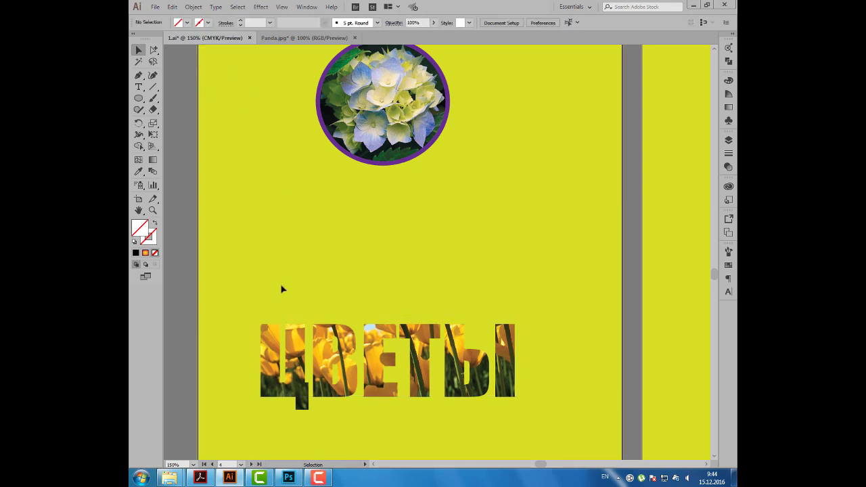
drag(153, 50, 184, 63)
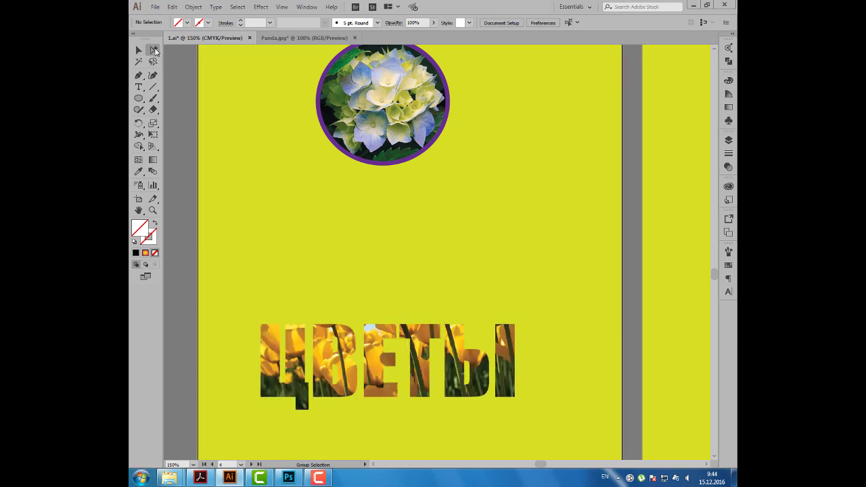
click(184, 62)
click(276, 320)
click(276, 328)
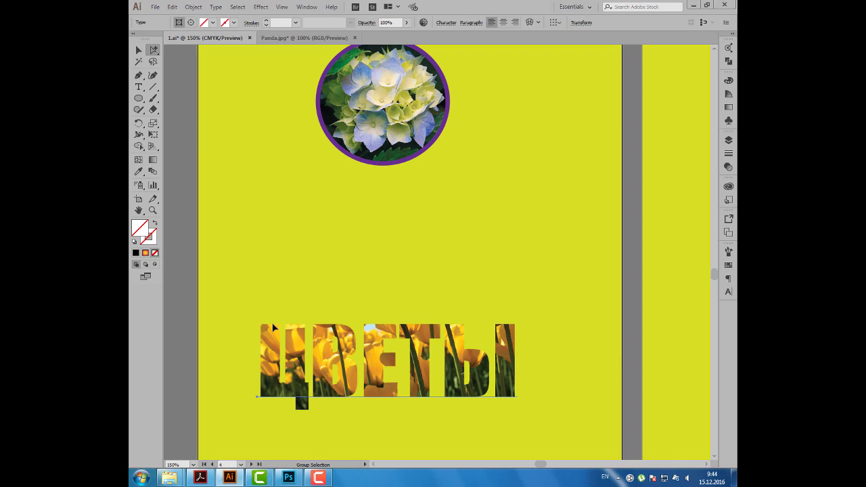
click(234, 23)
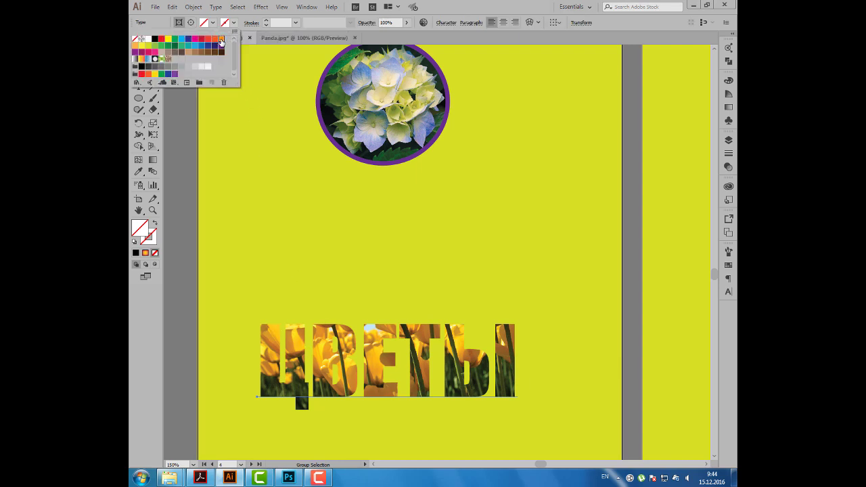
click(220, 40)
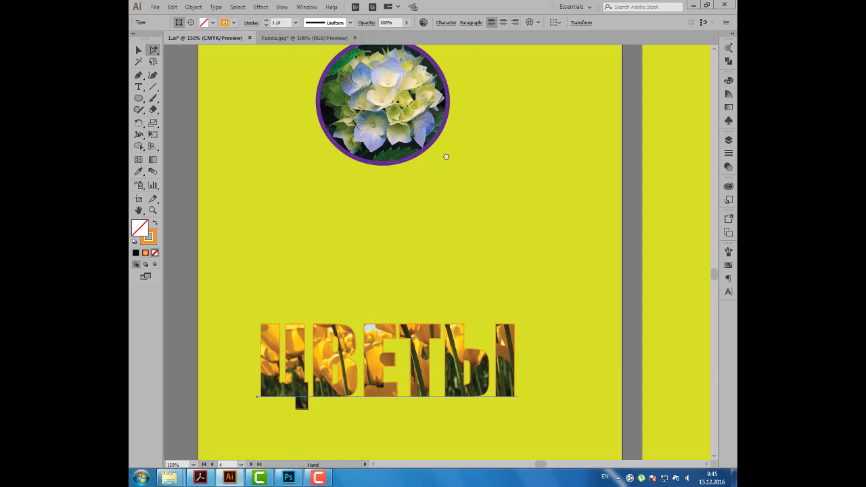
key(ctrl+minus)
key(ctrl+minus)
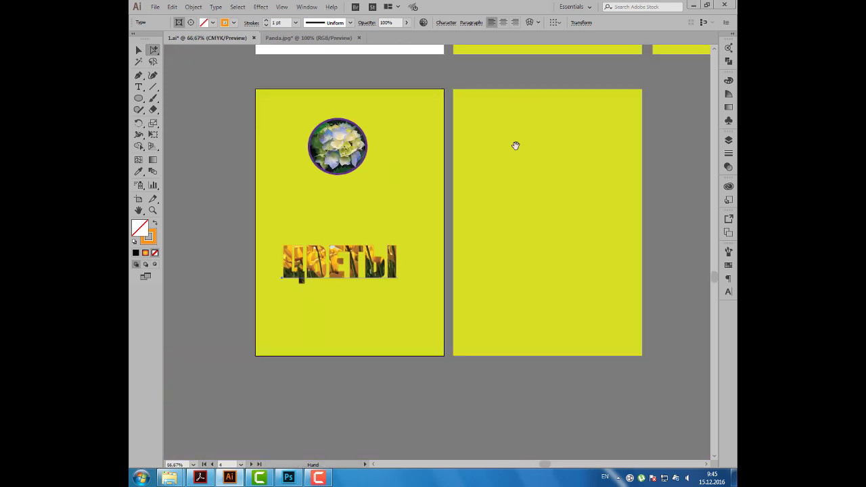
Step: Draw an orange-filled circle at the right artboard's top-left corner
drag(514, 142, 456, 146)
click(139, 99)
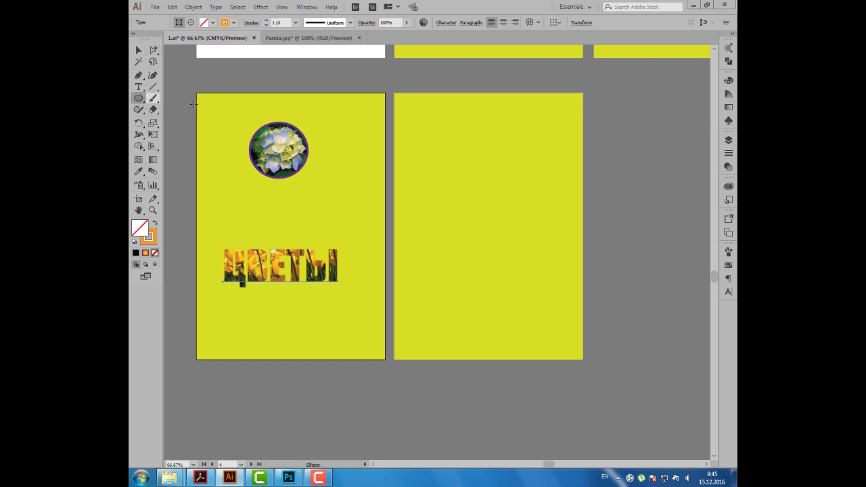
key(shift+x)
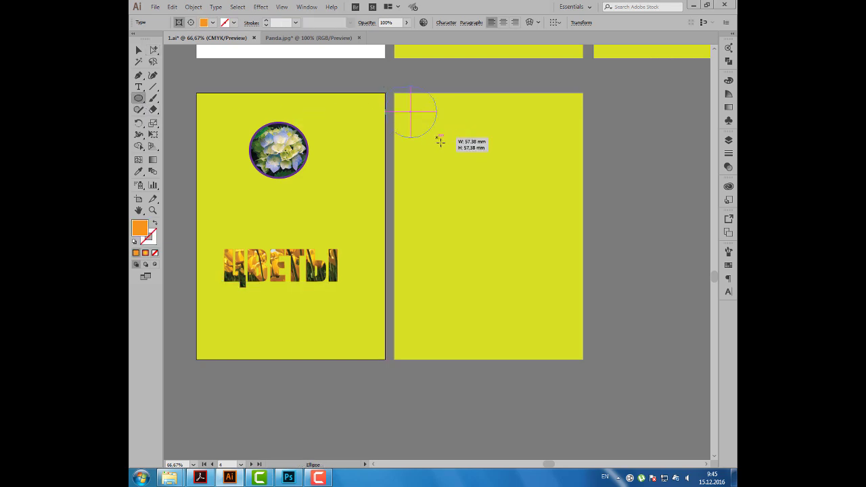
mouse_move(384, 86)
mouse_down()
mouse_move(440, 141)
mouse_move(414, 118)
mouse_up()
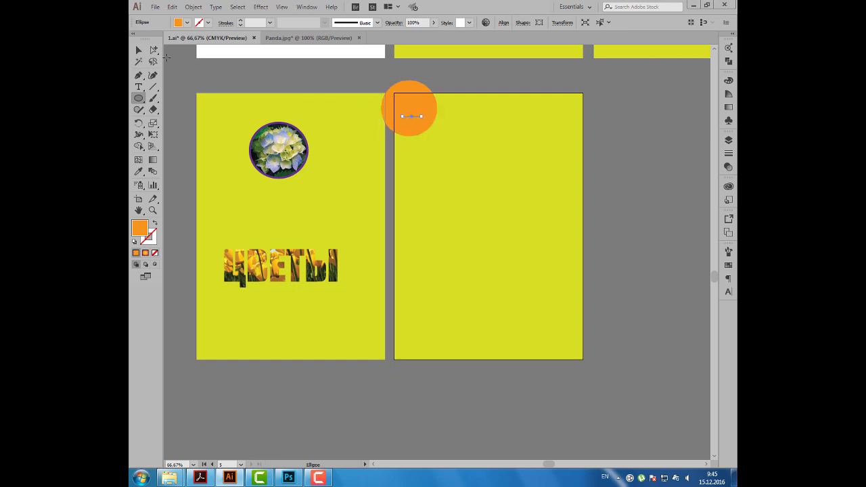
click(138, 50)
key(ctrl+shift+a)
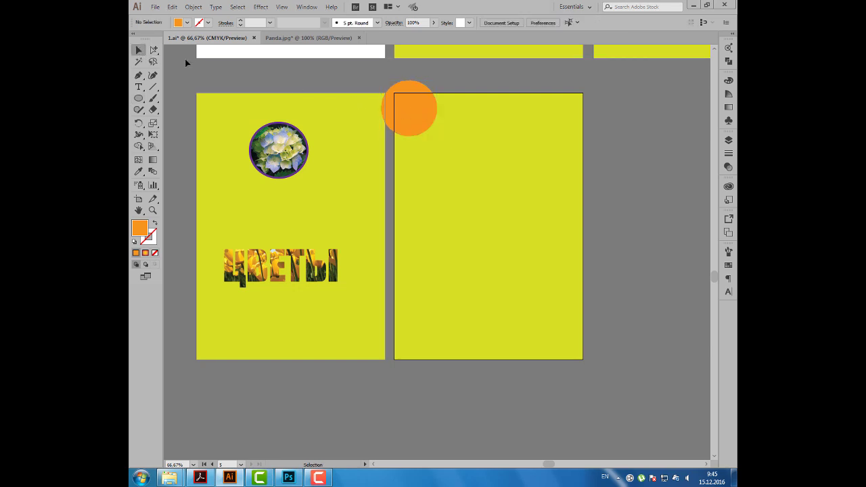
Step: Duplicate the circle, recolour the copies yellow, and spread them along the top edge
mouse_move(409, 119)
mouse_down()
mouse_move(451, 106)
mouse_move(400, 175)
mouse_up()
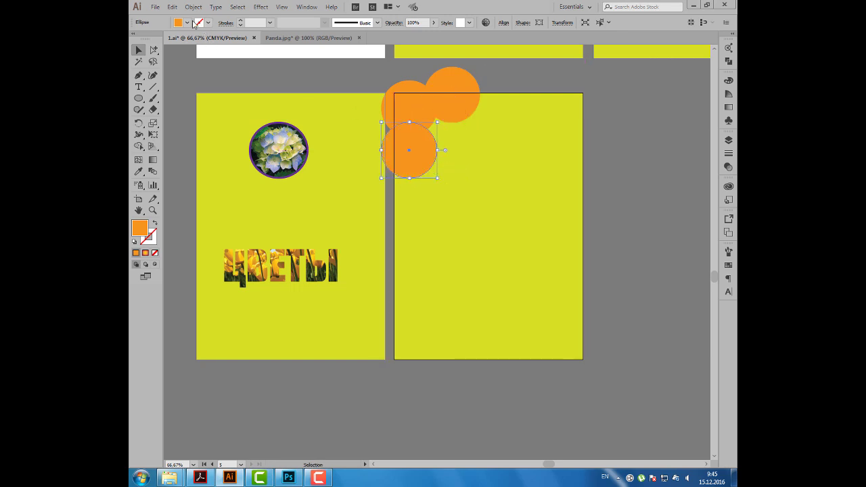
click(188, 24)
click(169, 38)
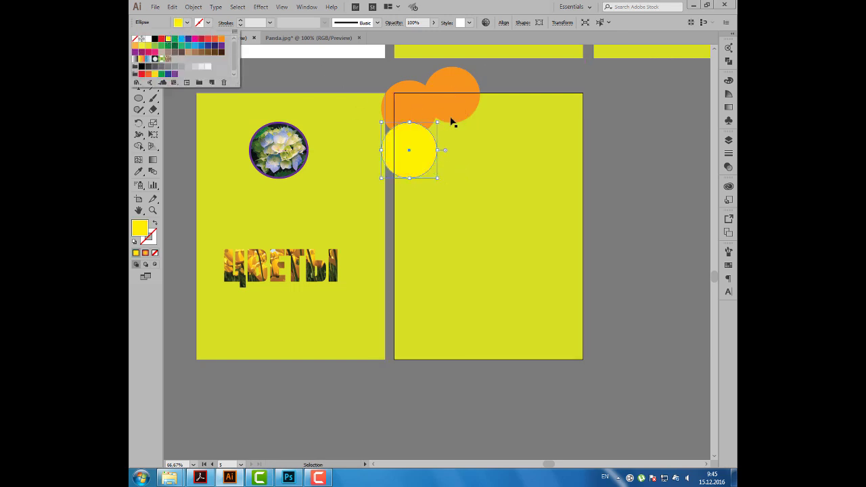
click(419, 146)
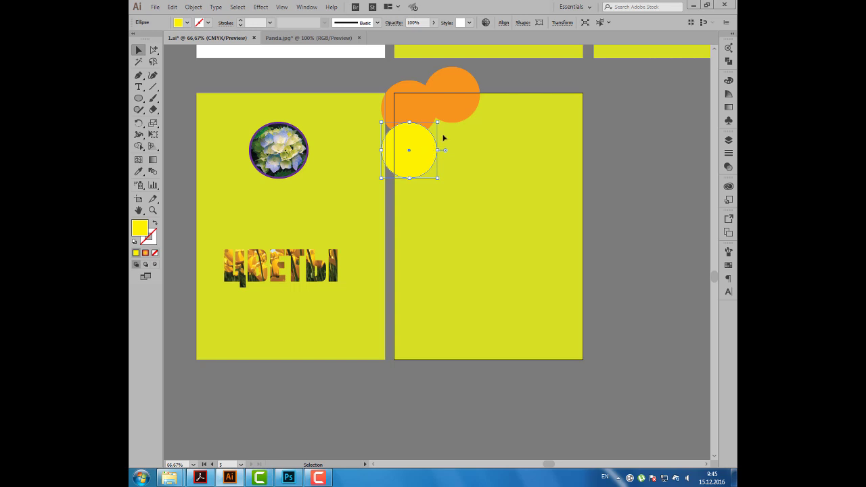
drag(427, 150, 501, 115)
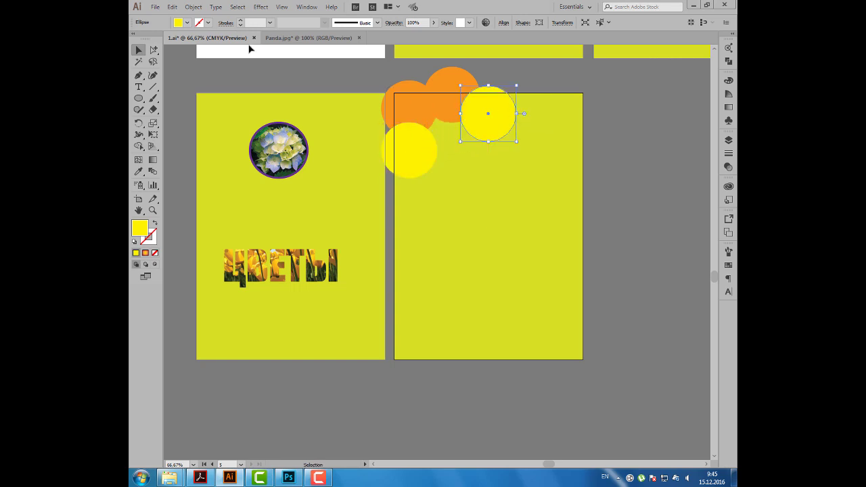
click(139, 109)
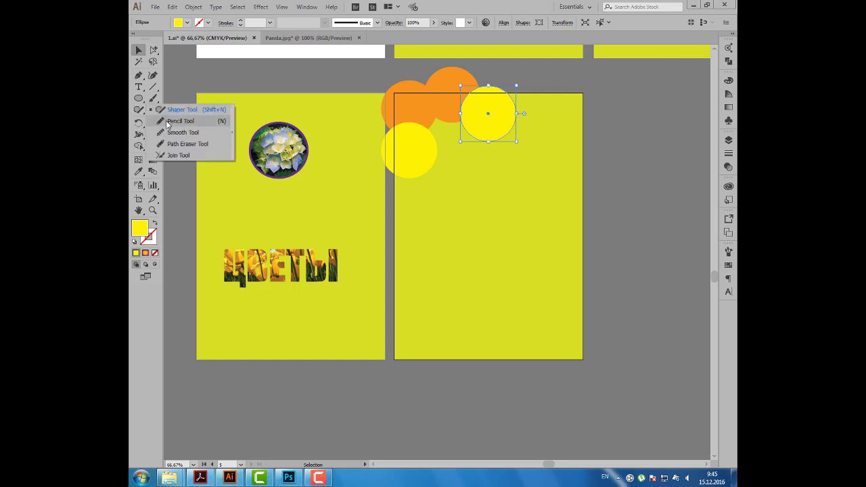
Step: Draw a freehand wavy hill across the right artboard's bottom and fill it green
click(180, 121)
mouse_move(375, 353)
mouse_down()
mouse_move(476, 312)
mouse_move(623, 349)
mouse_move(382, 361)
mouse_up()
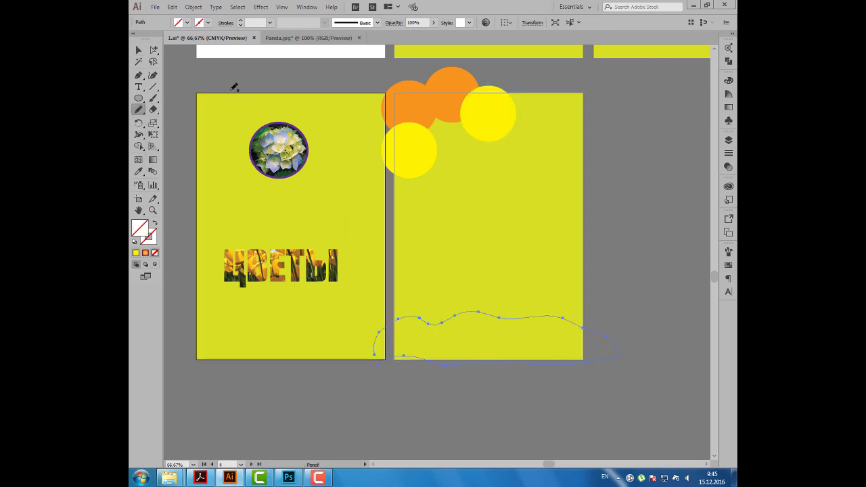
click(187, 23)
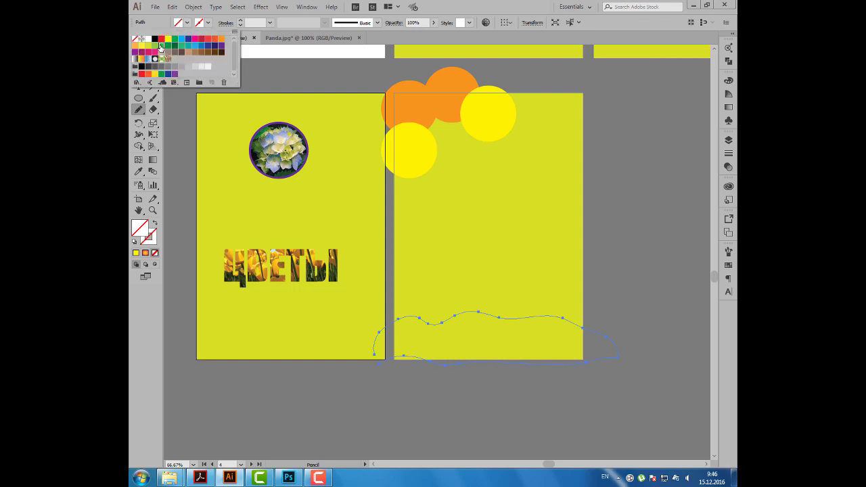
click(161, 45)
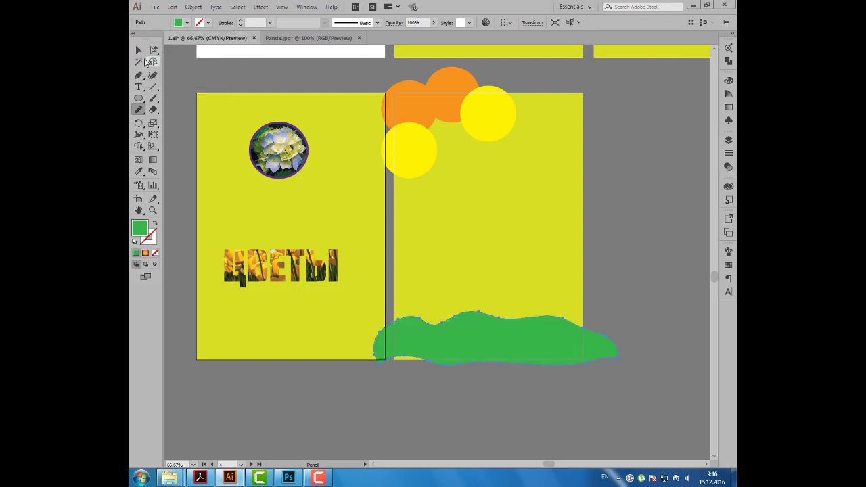
click(138, 49)
click(651, 209)
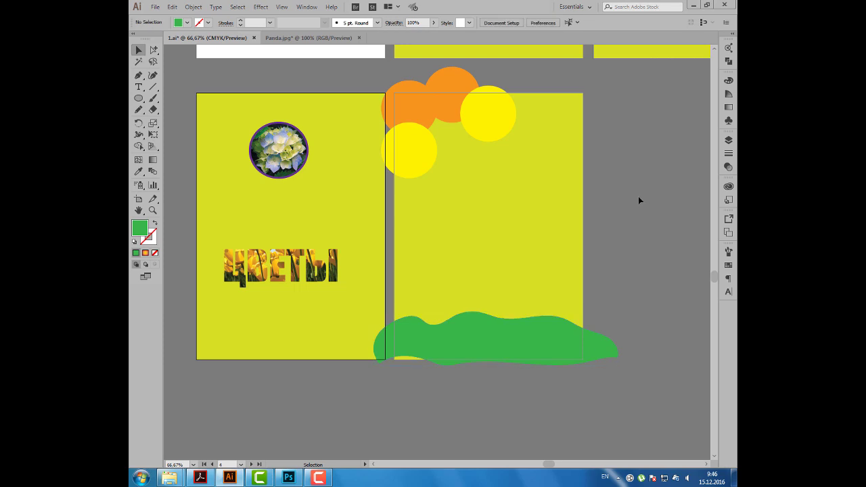
scroll(636, 188, right, 1)
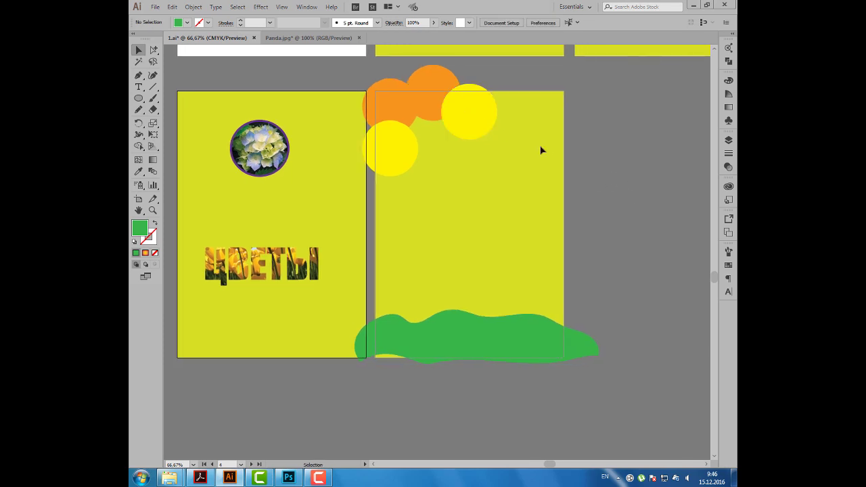
click(137, 99)
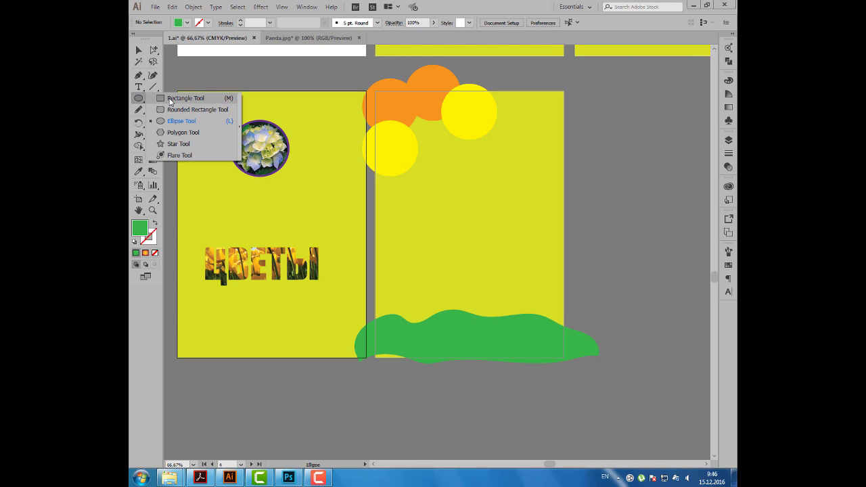
Step: Draw a rectangle covering the right artboard and select it with the circles and hill
click(169, 100)
key(d)
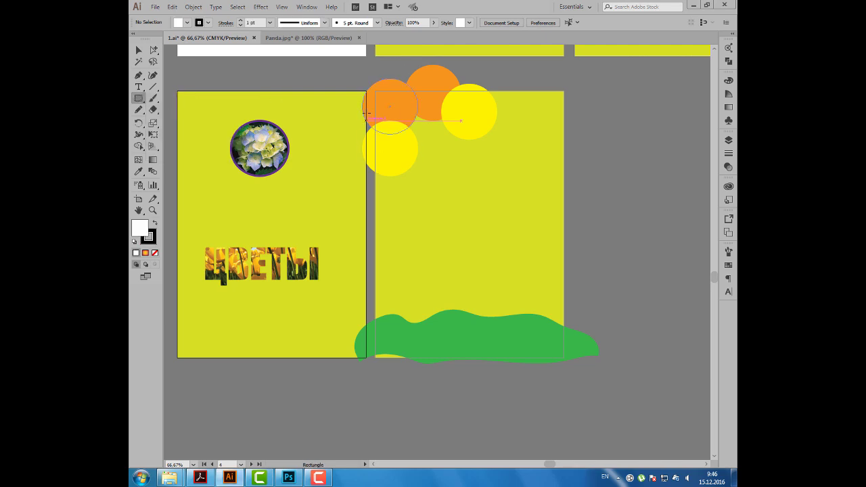
drag(375, 90, 564, 358)
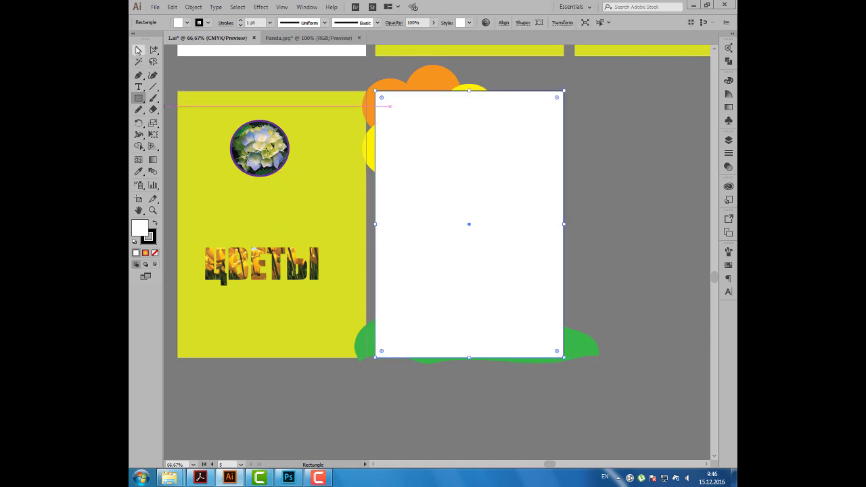
click(138, 52)
drag(376, 91, 581, 370)
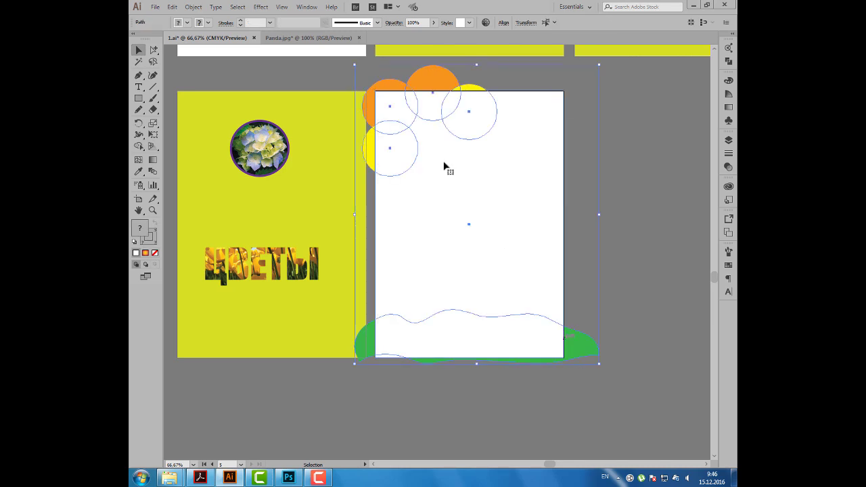
Step: Clip the circles and hill to the rectangle, then select the resulting clip group
click(193, 7)
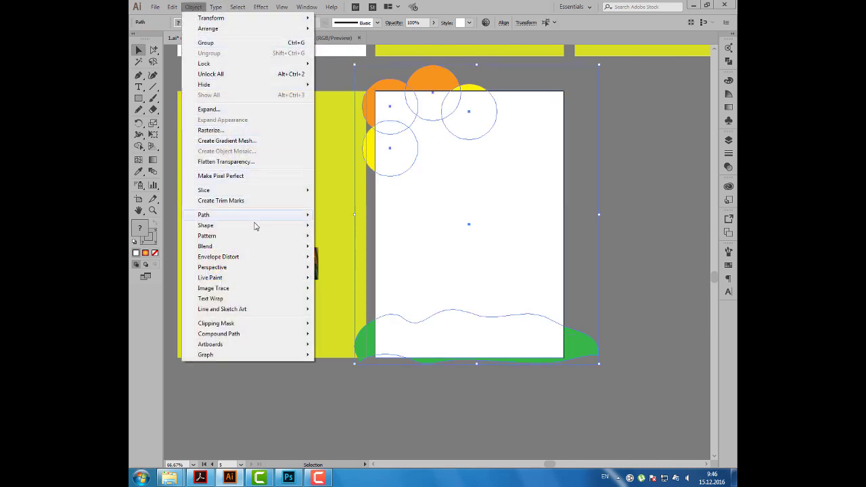
mouse_move(216, 324)
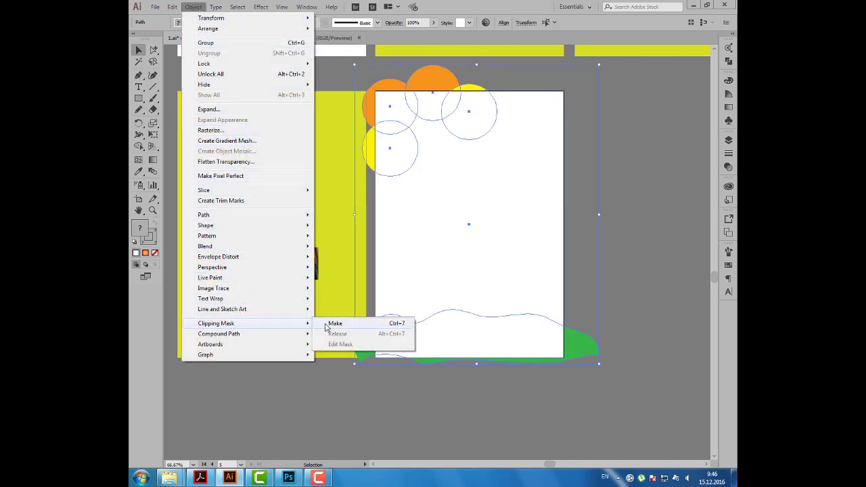
click(324, 325)
click(610, 212)
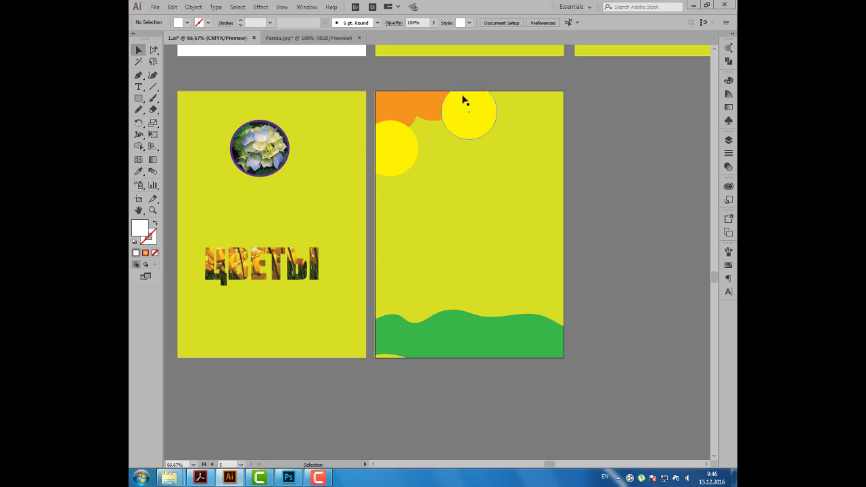
click(429, 94)
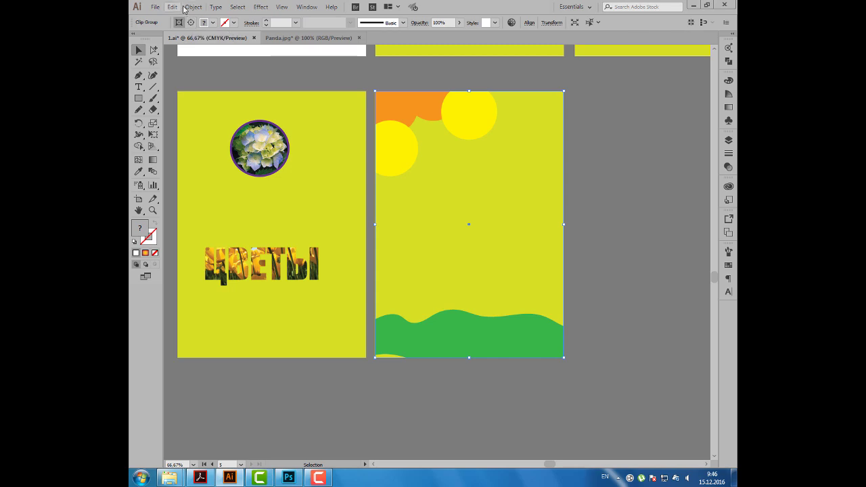
click(192, 7)
mouse_move(216, 323)
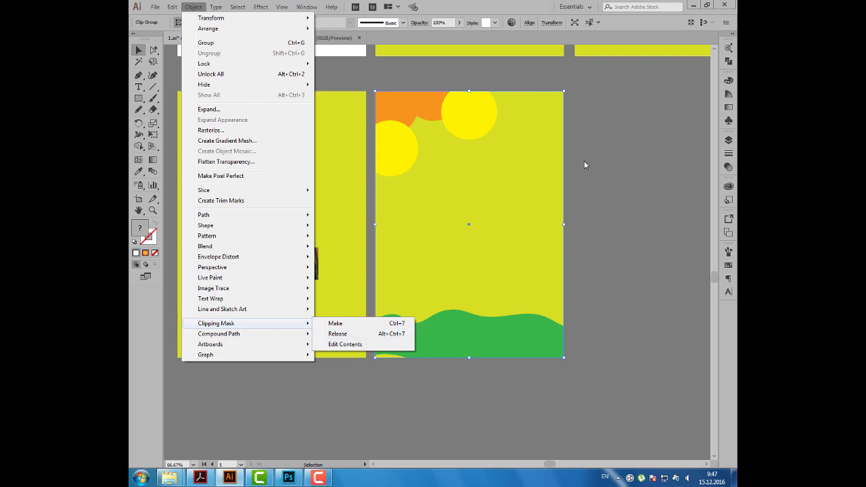
click(619, 321)
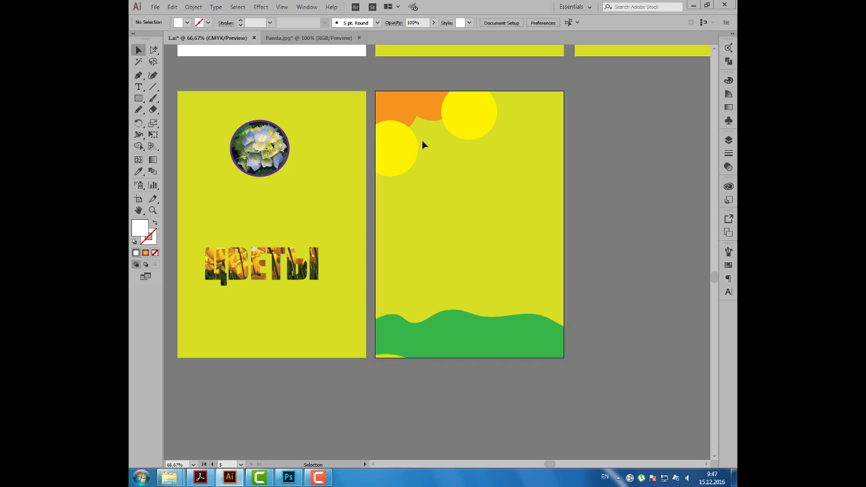
Step: Open Bookletik_final.ai from inside the Bookletik folder via File > Open
click(154, 9)
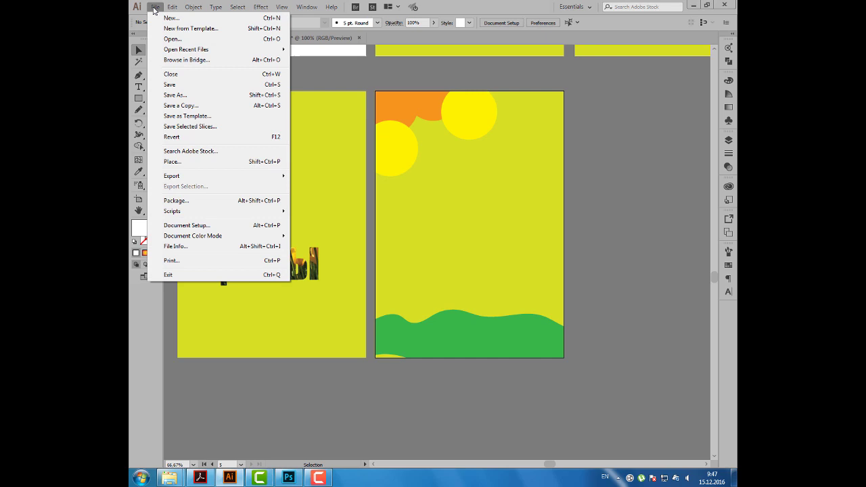
click(172, 38)
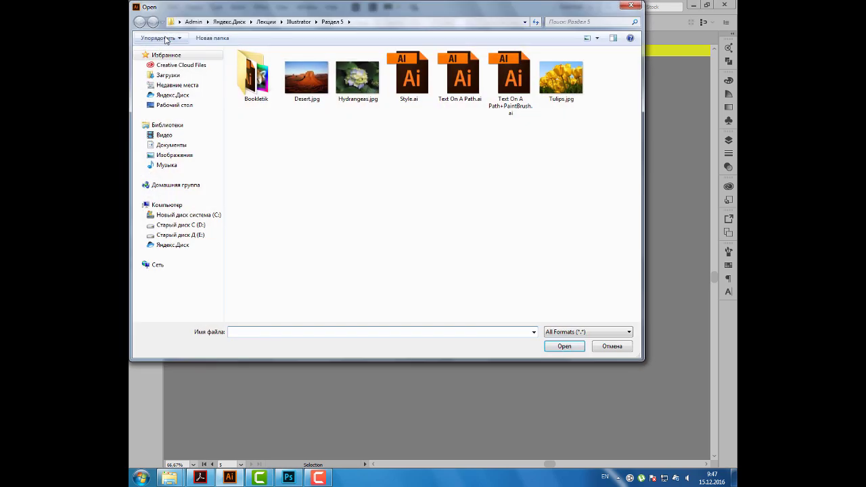
double_click(254, 80)
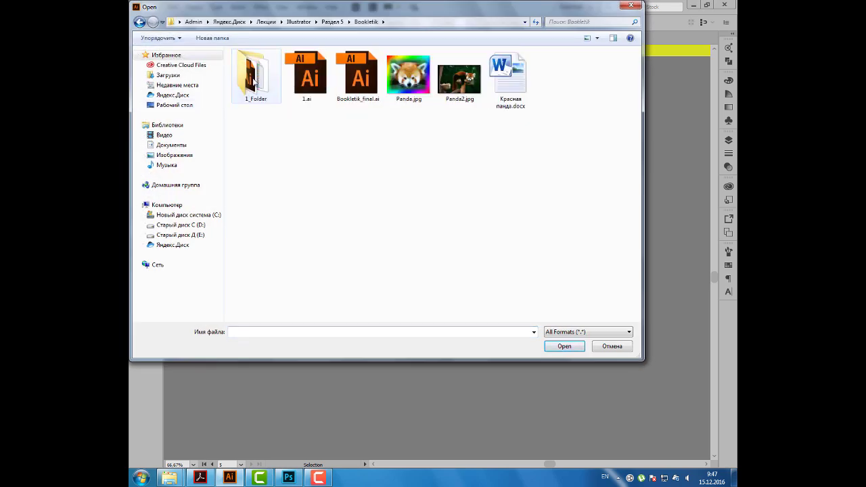
click(360, 80)
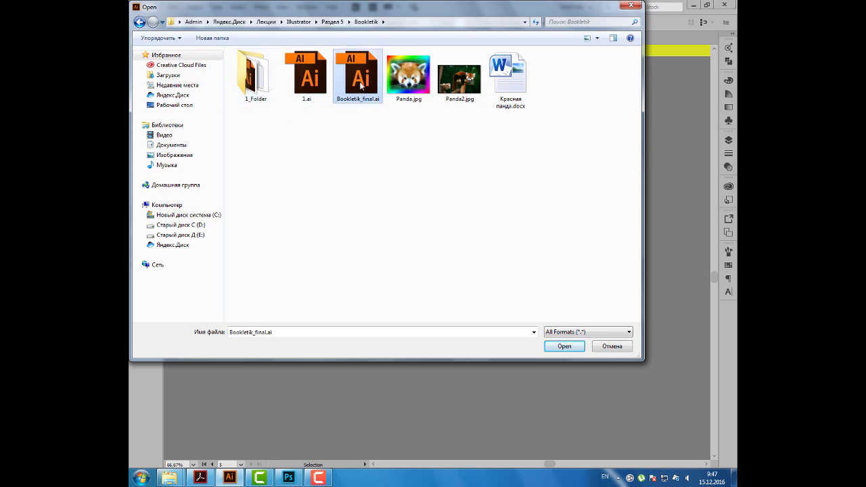
click(561, 346)
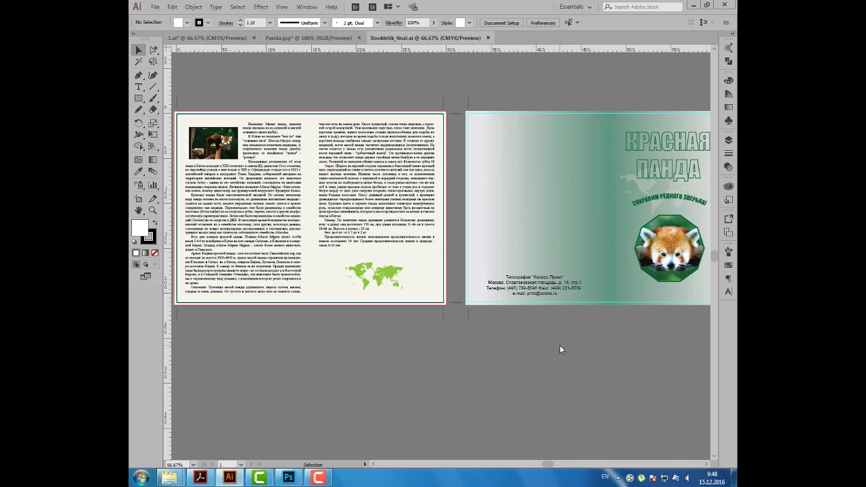
Step: Dismiss the Windows program list, nudge the view, and bring up New Document with Ctrl+N
click(141, 481)
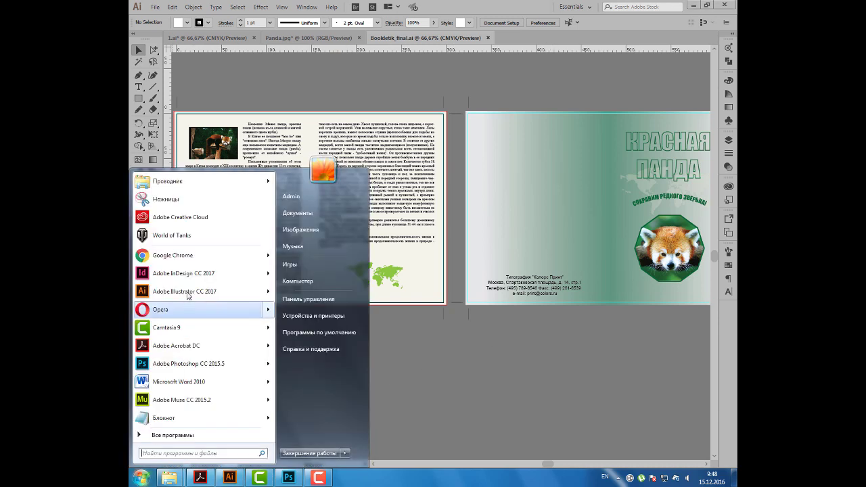
mouse_move(203, 273)
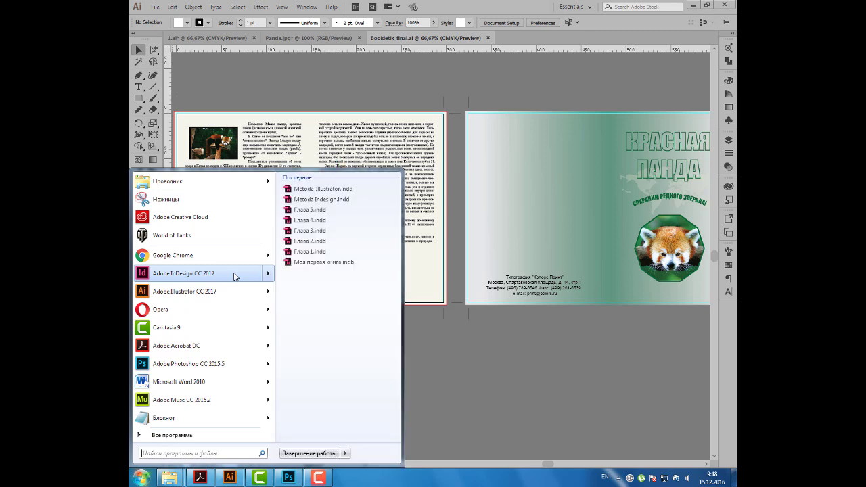
click(505, 336)
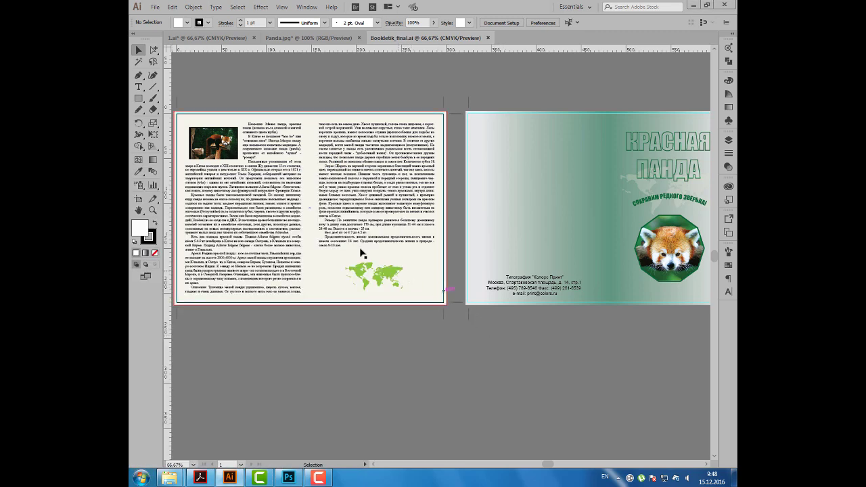
drag(298, 211, 324, 214)
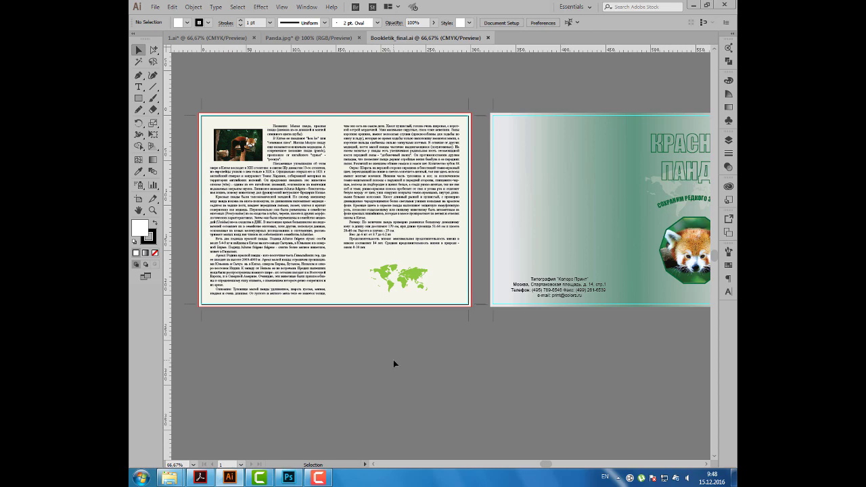
key(ctrl+n)
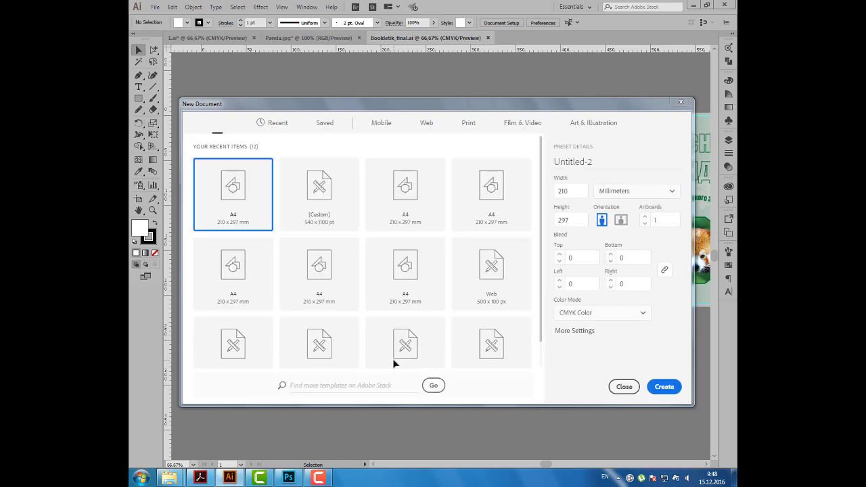
Step: Create a landscape 297 × 210 mm document with 2 artboards and 3 mm bleed
click(620, 220)
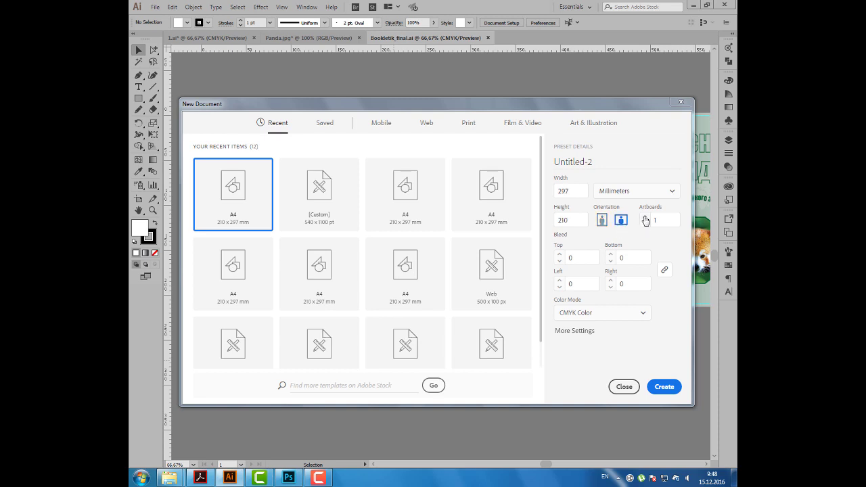
click(644, 217)
drag(615, 105, 531, 105)
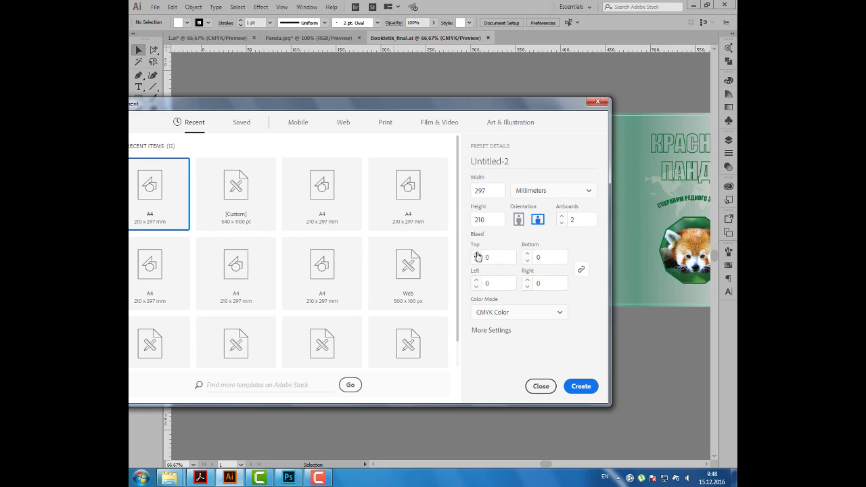
click(477, 254)
text(3)
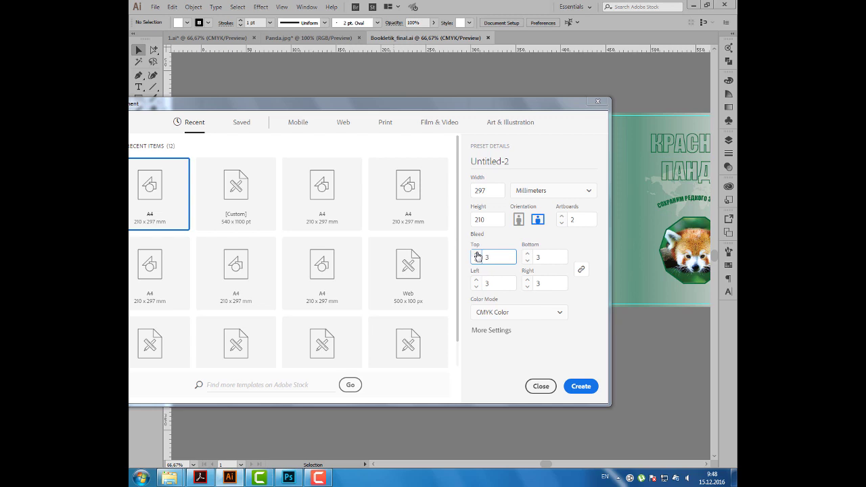
click(580, 386)
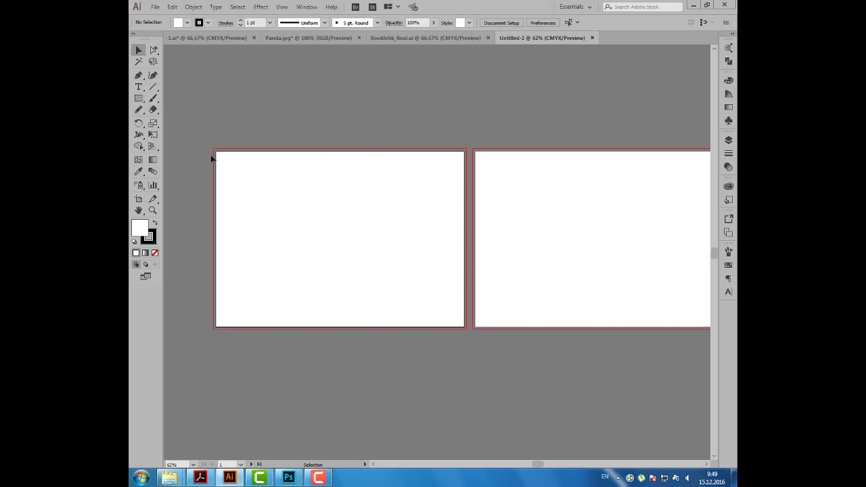
Step: Place Красная панда.docx with the Remove Text Formatting option enabled
click(155, 7)
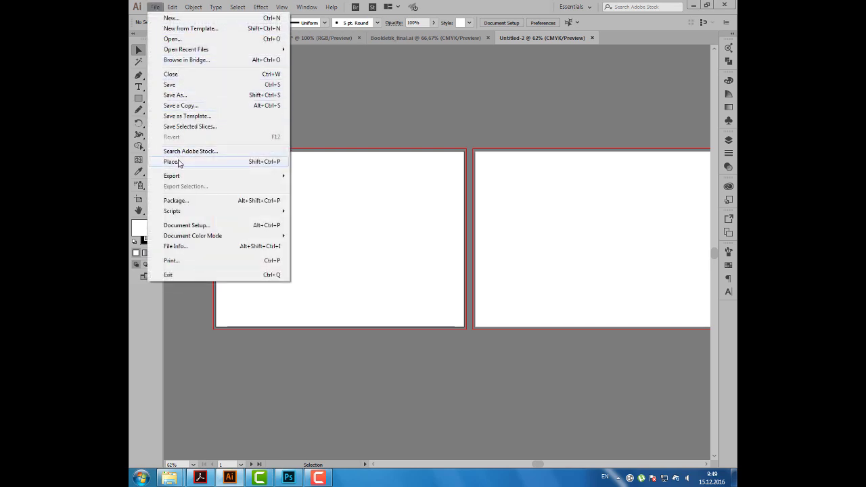
click(140, 88)
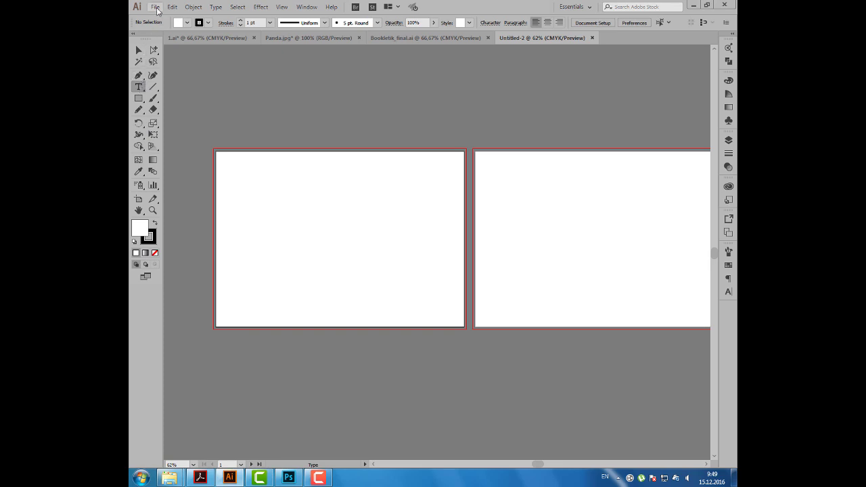
click(156, 7)
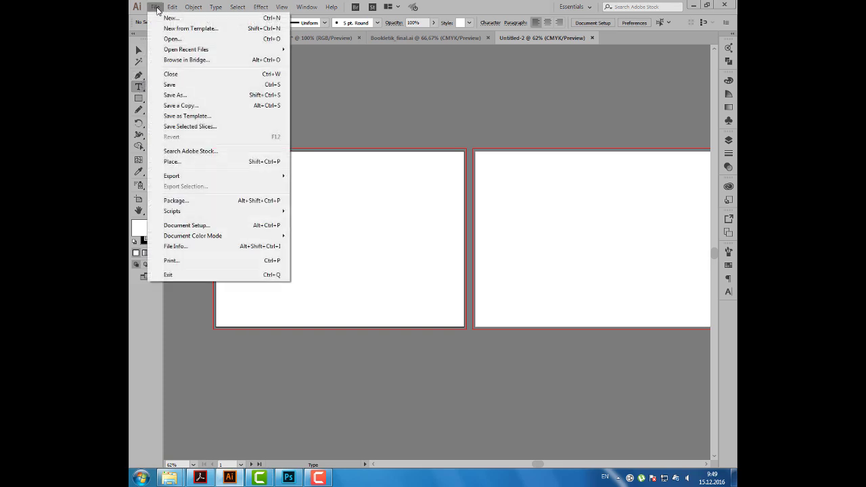
click(182, 162)
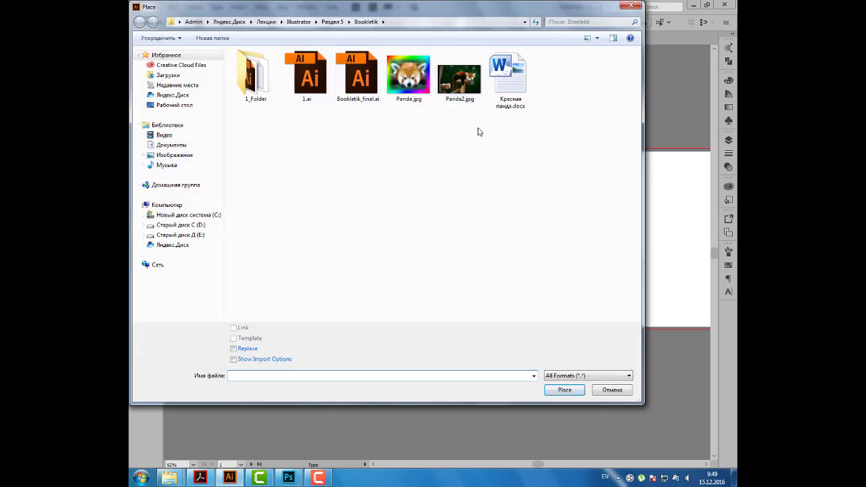
click(554, 106)
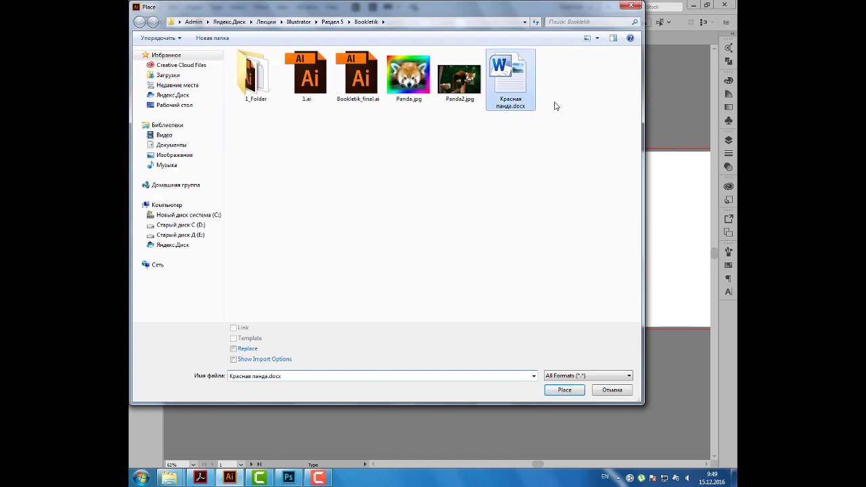
click(564, 389)
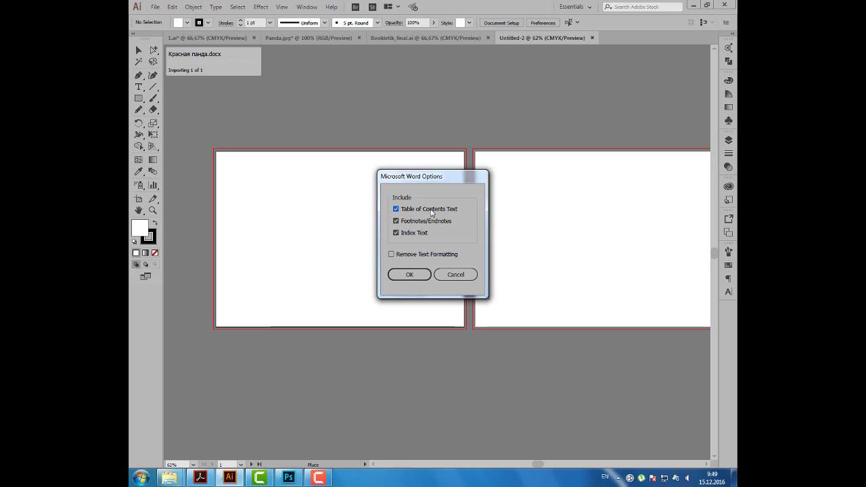
drag(429, 177, 416, 167)
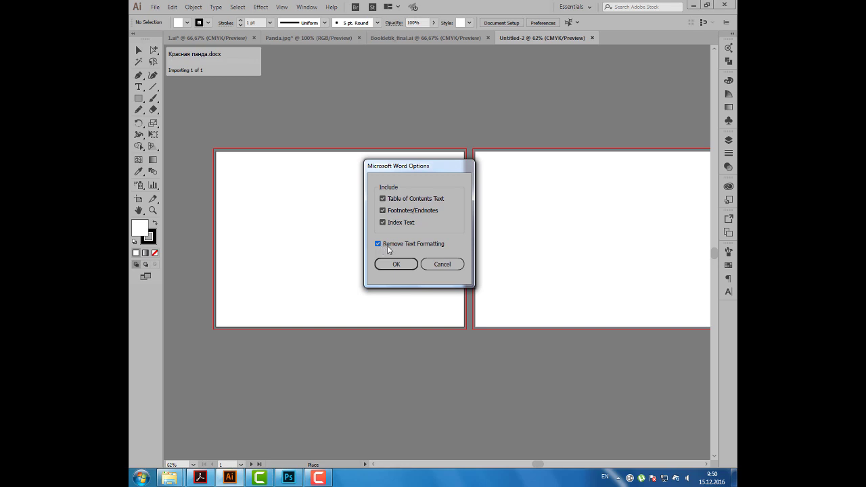
click(396, 265)
click(397, 265)
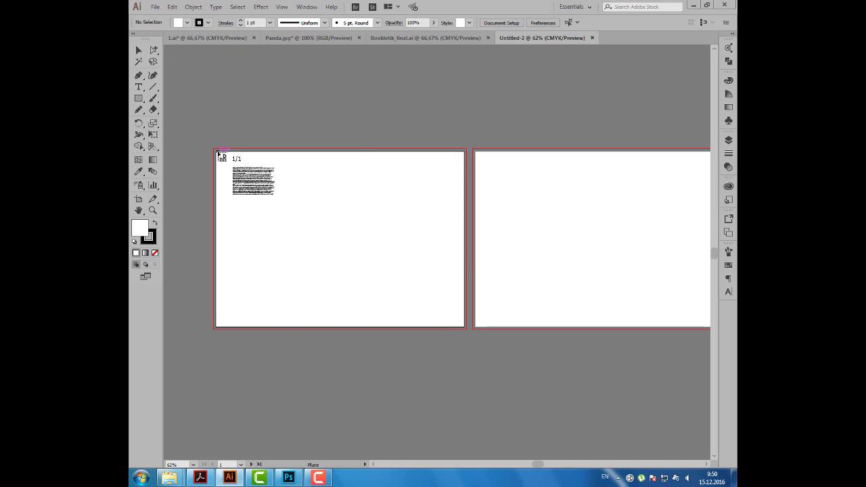
Step: Place the text at the first page's top-left, widen its frame, and set 11 pt size
click(217, 153)
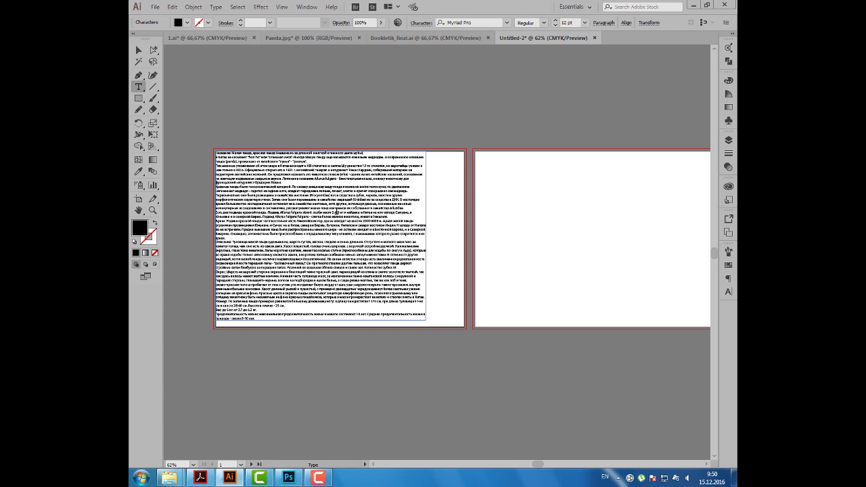
click(139, 51)
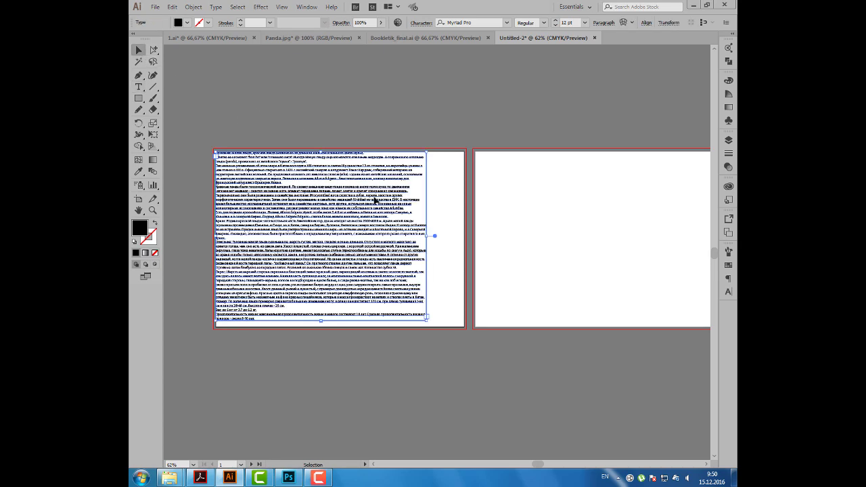
drag(426, 234, 467, 237)
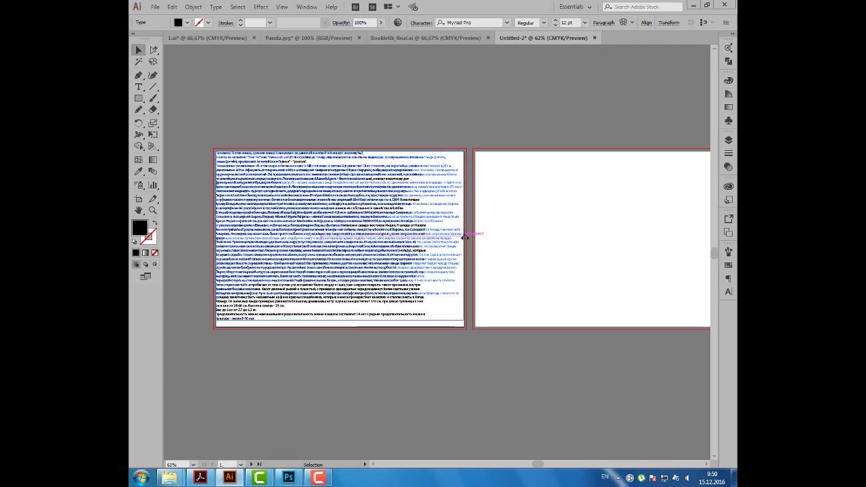
drag(468, 236, 466, 237)
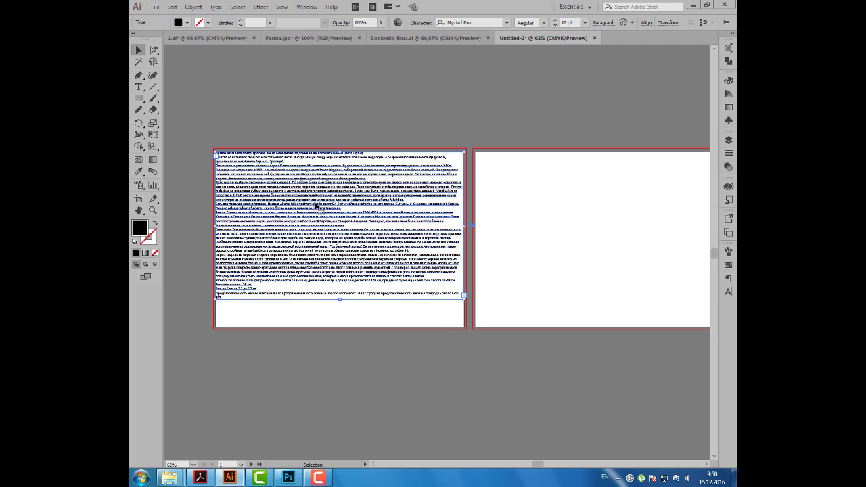
click(555, 26)
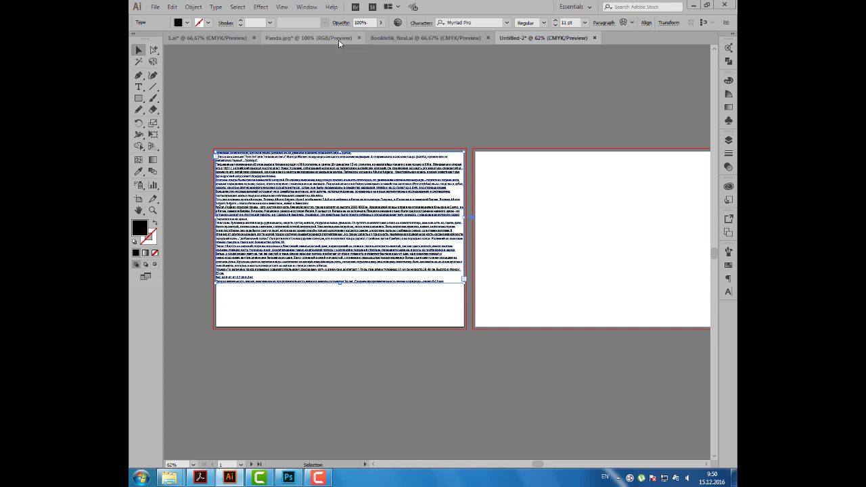
Step: Check the finished booklet tab for reference, then return to Untitled-2
click(422, 38)
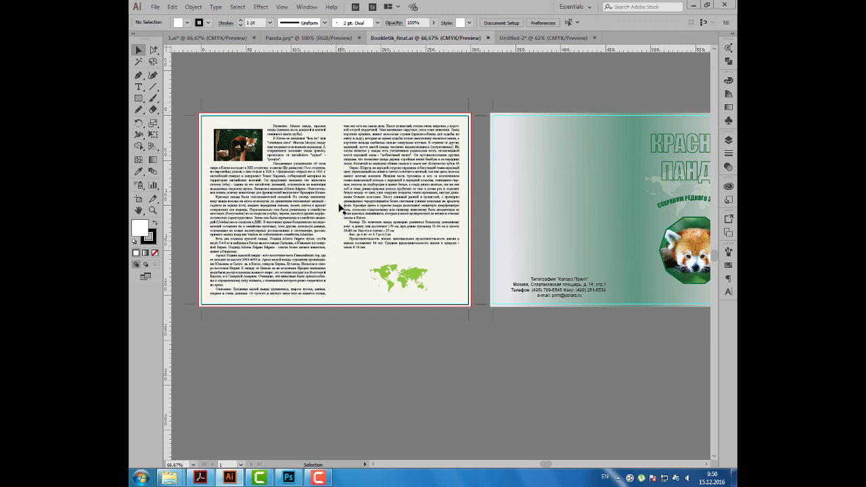
click(534, 38)
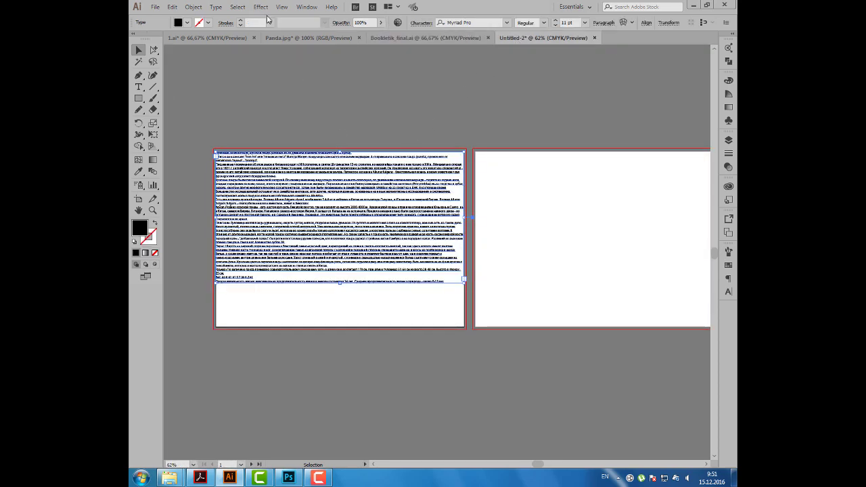
click(216, 7)
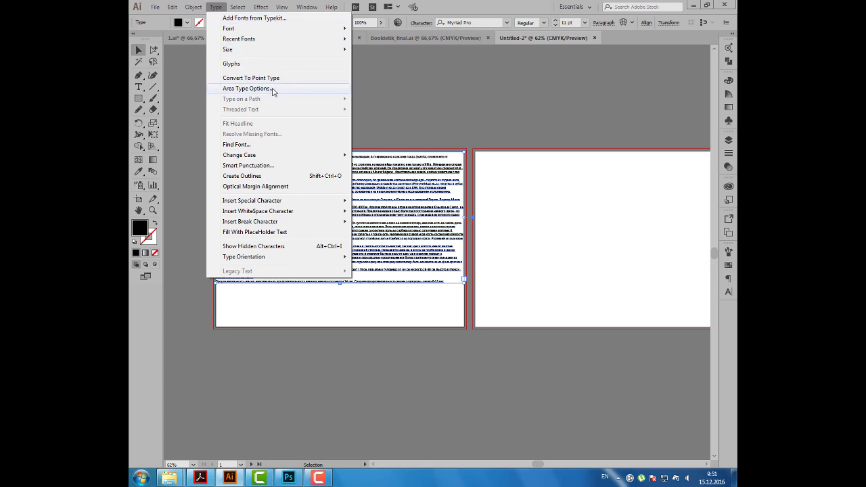
Step: Set Area Type Options to 210 mm height, 2 columns, 20 mm gutter, 10 mm inset
click(247, 89)
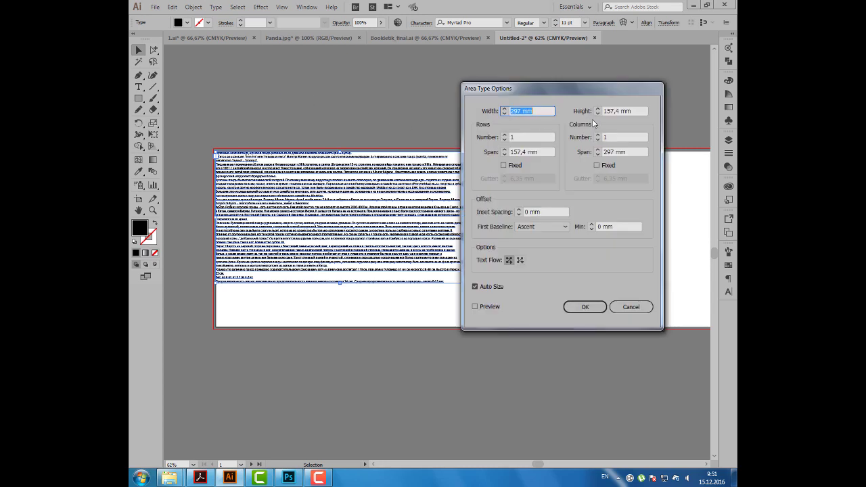
key(Tab)
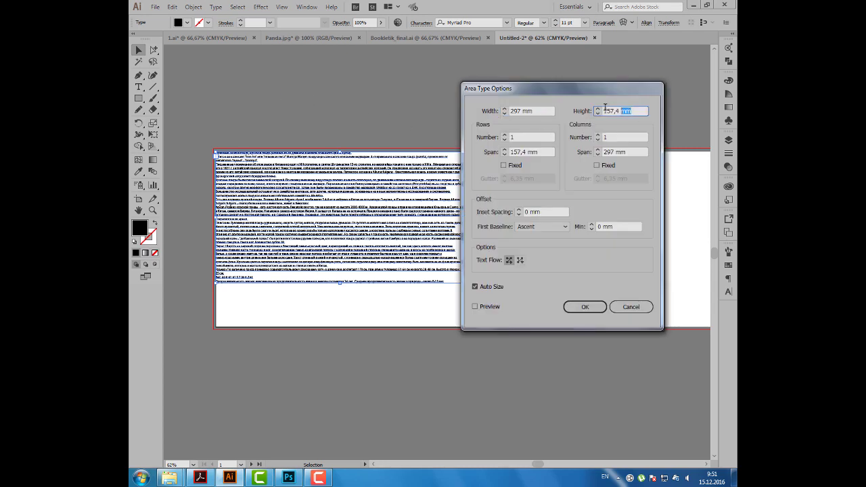
text(21)
text(0)
key(Tab)
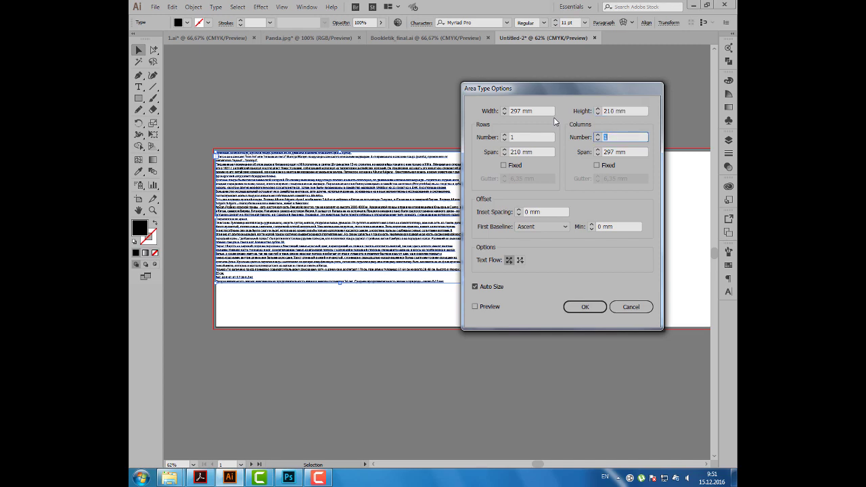
drag(552, 111, 510, 111)
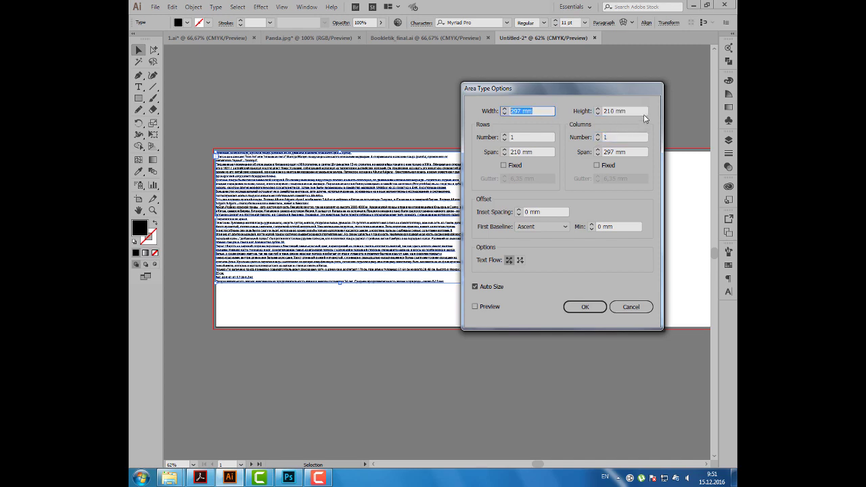
click(597, 135)
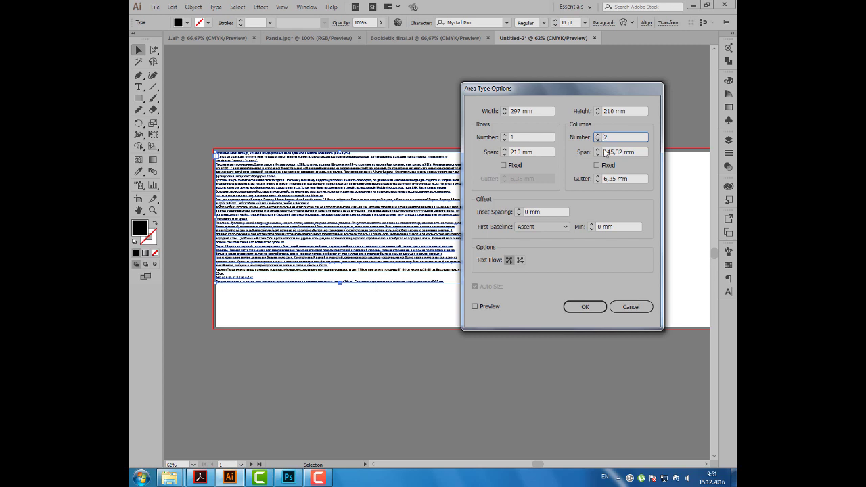
key(Tab)
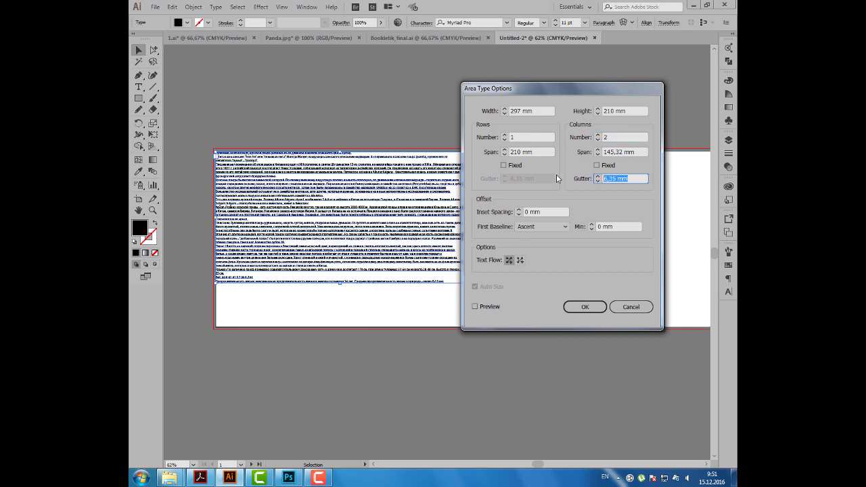
text(20)
key(Tab)
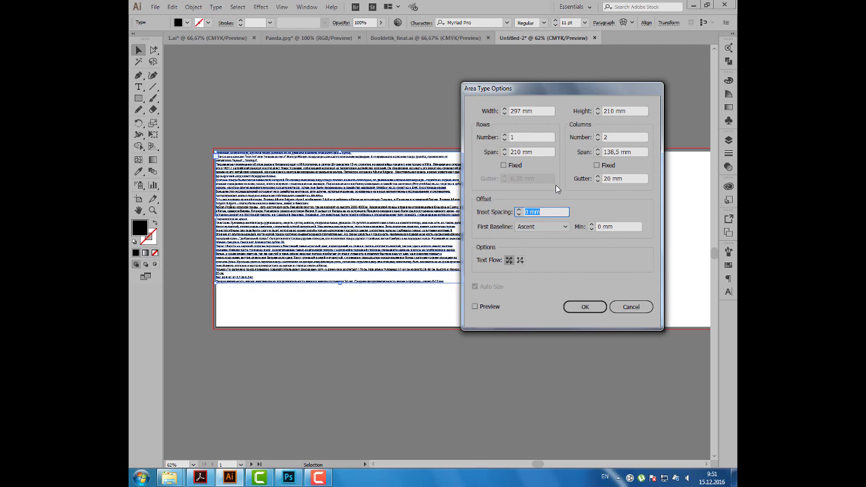
text(10)
key(Tab)
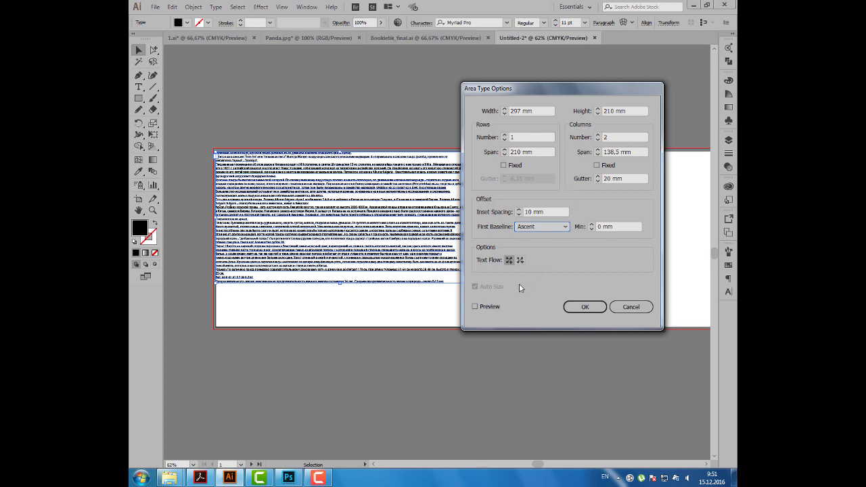
click(482, 308)
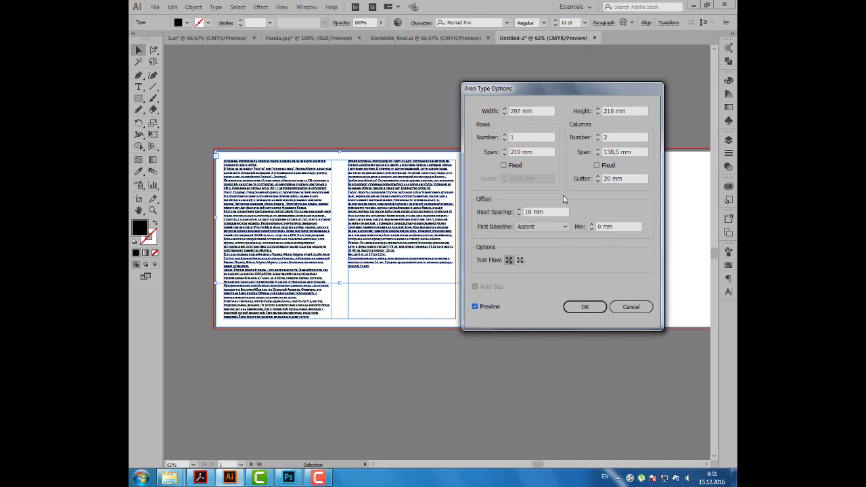
click(584, 306)
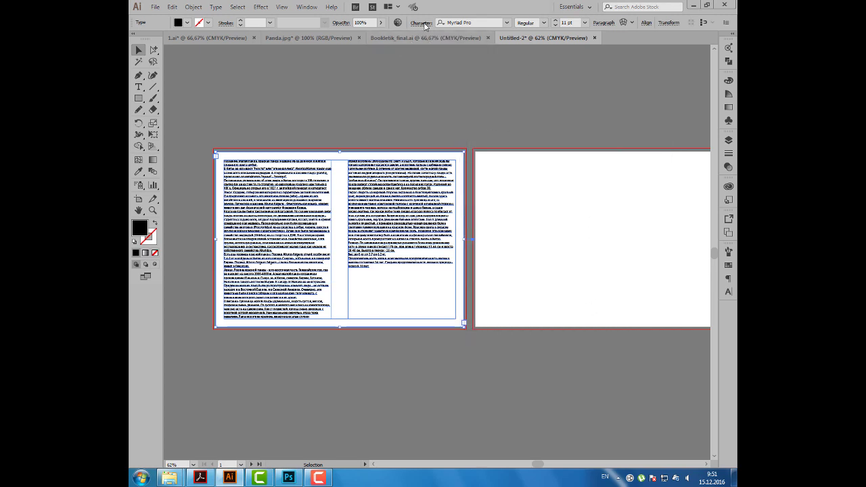
Step: Change the article's text language from English: UK to Russian in the Character panel
click(424, 25)
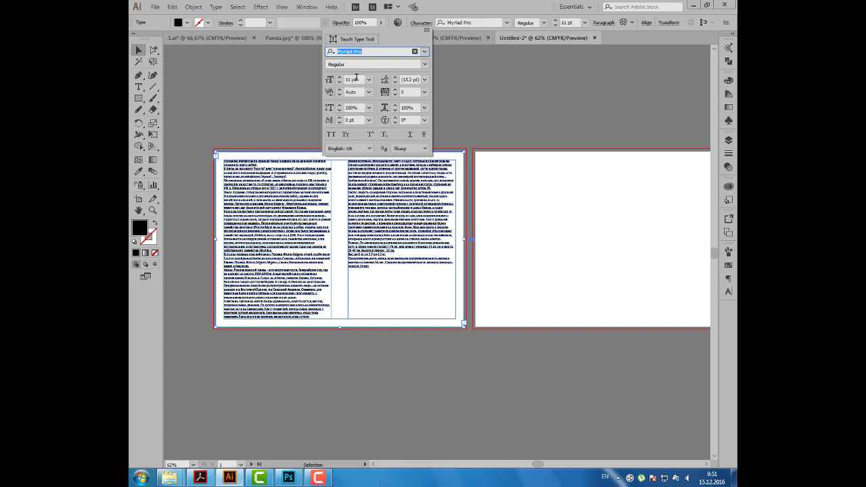
click(352, 79)
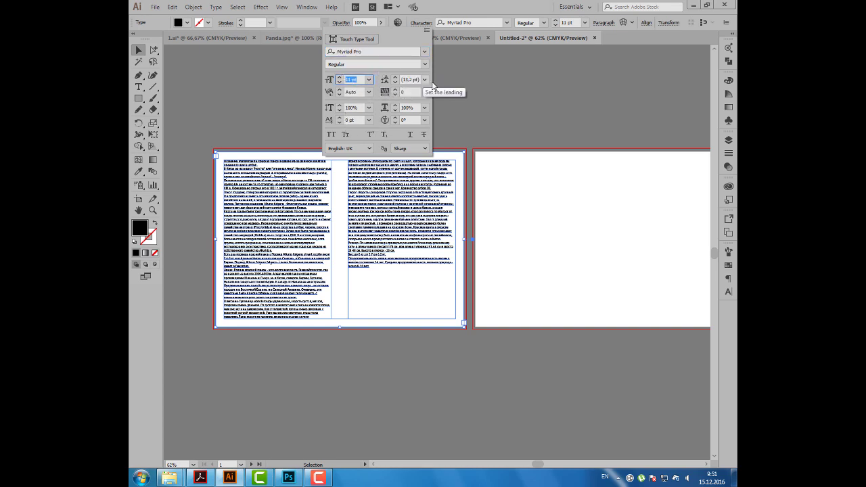
click(370, 150)
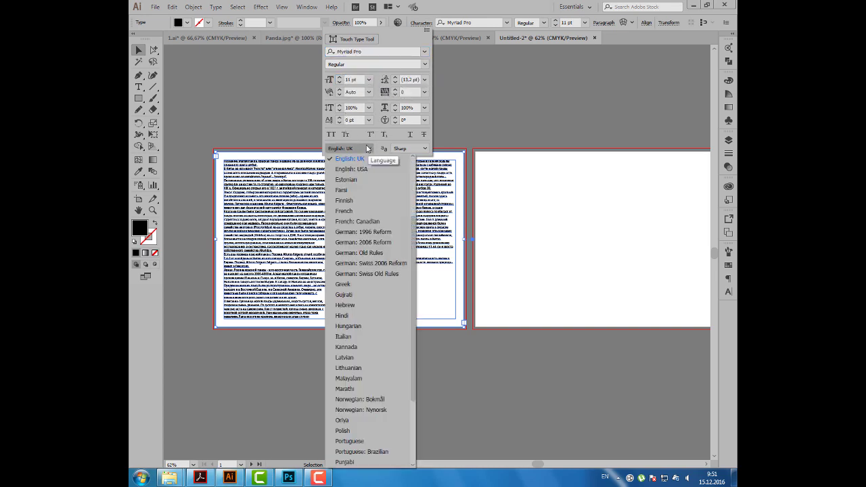
scroll(360, 300, down, 3)
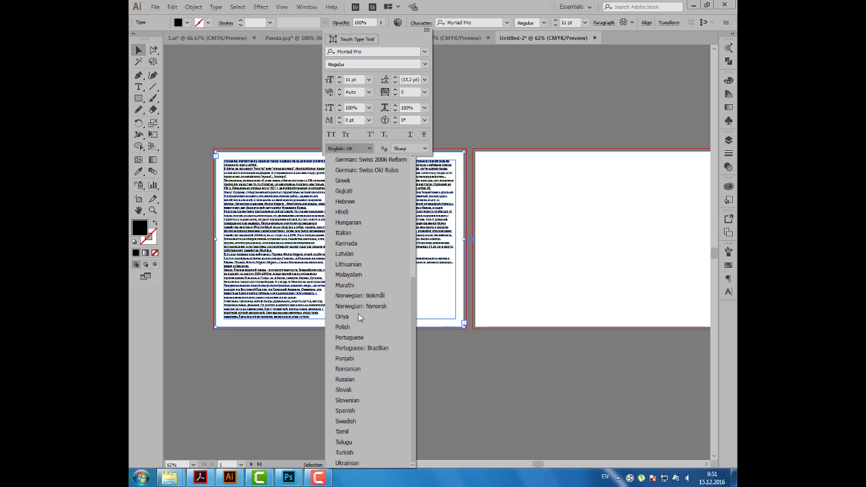
click(345, 380)
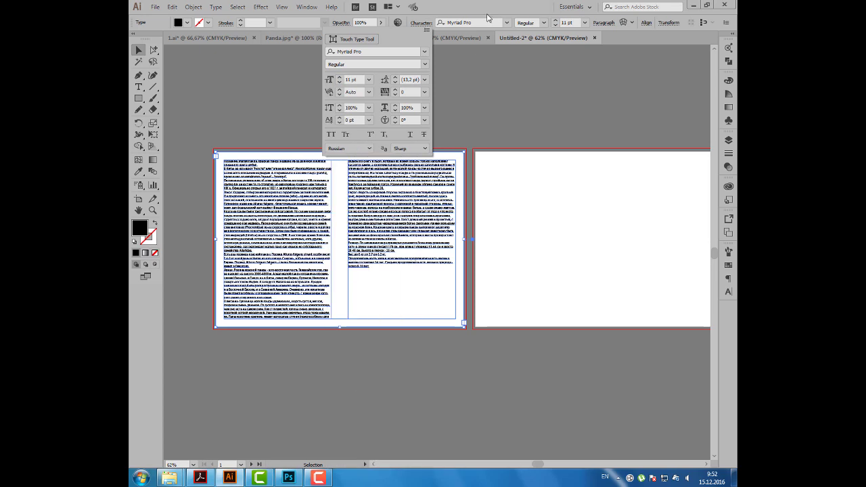
Step: Justify the article's paragraphs with last line left-aligned and a 20 pt first-line indent
click(609, 25)
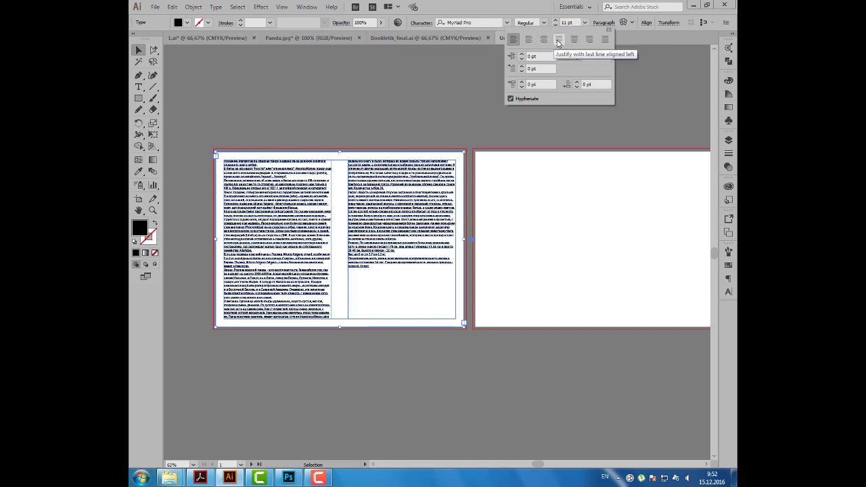
click(558, 41)
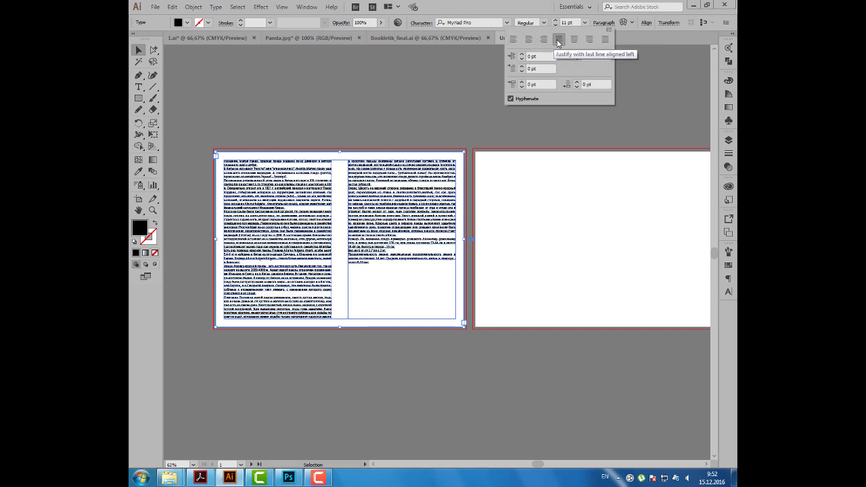
click(522, 66)
click(522, 67)
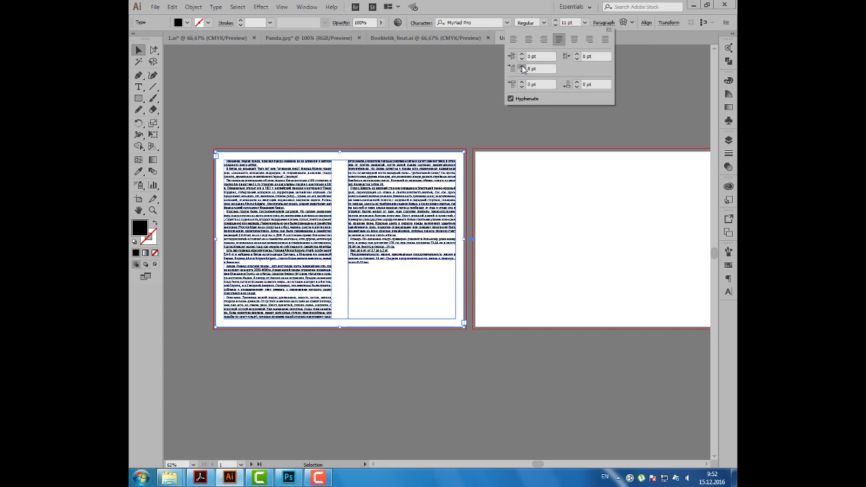
click(521, 67)
click(521, 66)
click(521, 67)
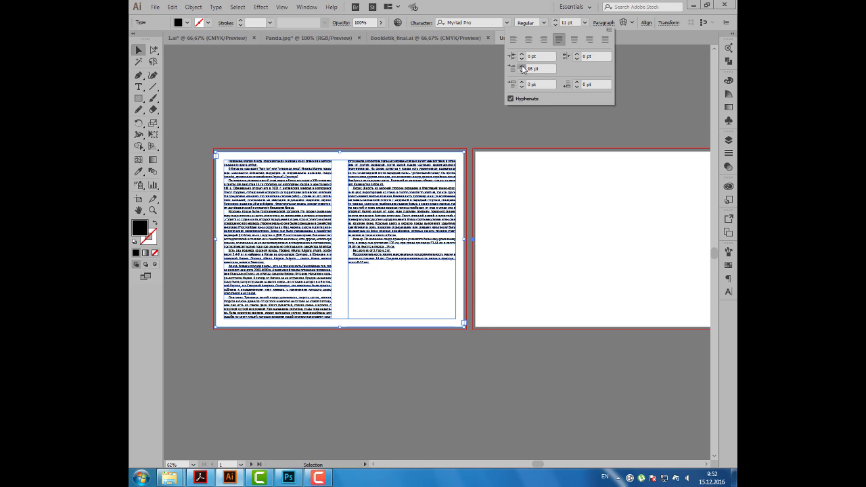
click(522, 66)
click(522, 66)
click(522, 66)
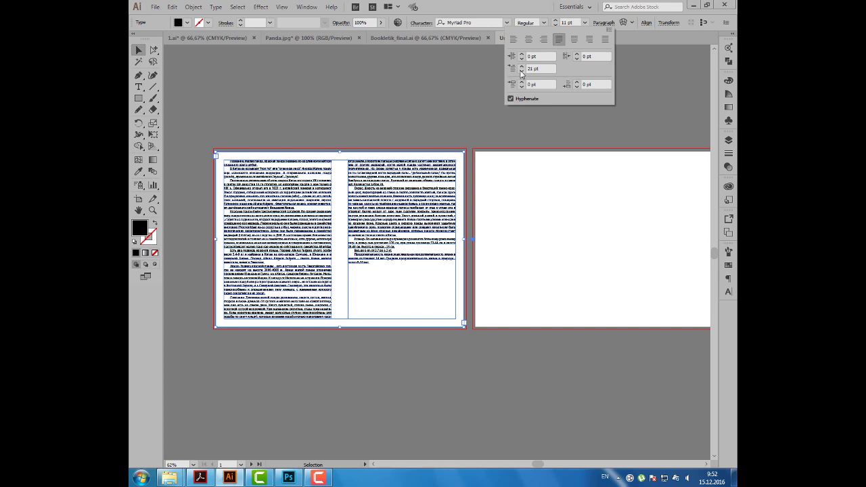
click(521, 71)
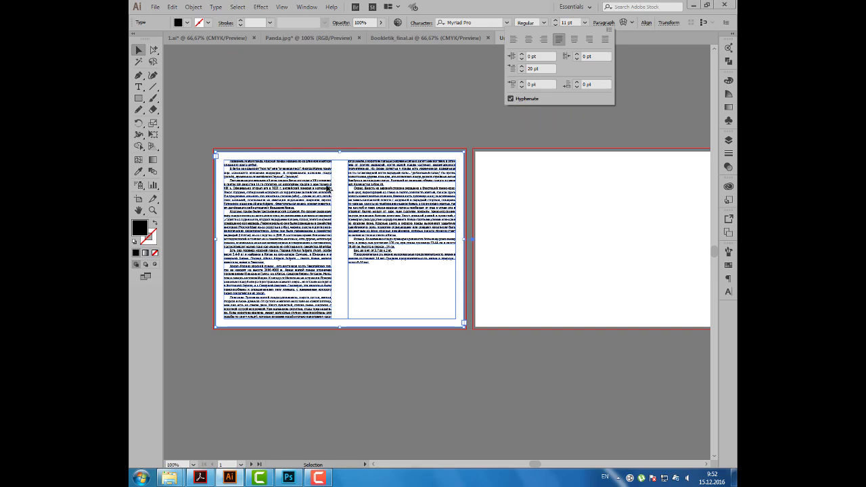
scroll(328, 189, up, 1)
scroll(326, 188, up, 1)
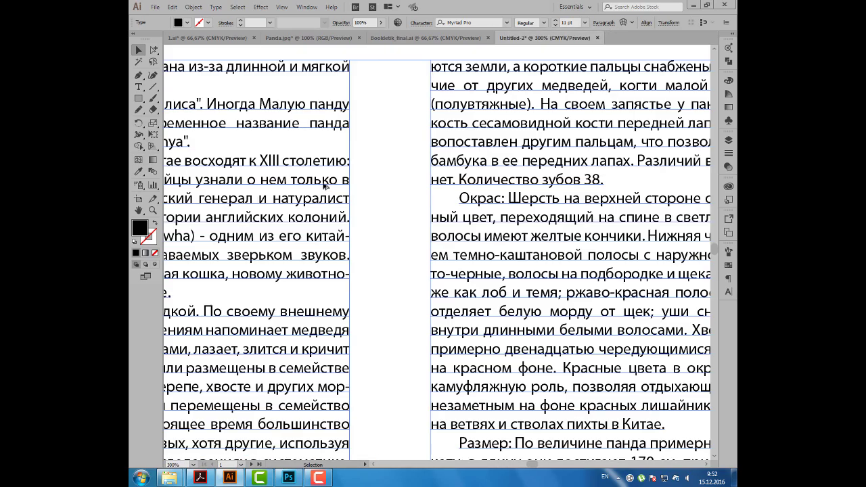
scroll(324, 187, down, 3)
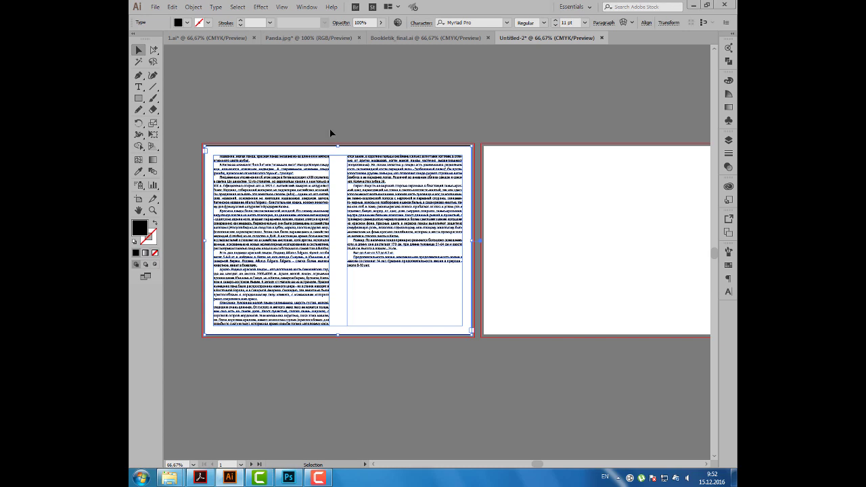
Step: Deselect the text, compare with the finished booklet, and return to Untitled-2
click(330, 124)
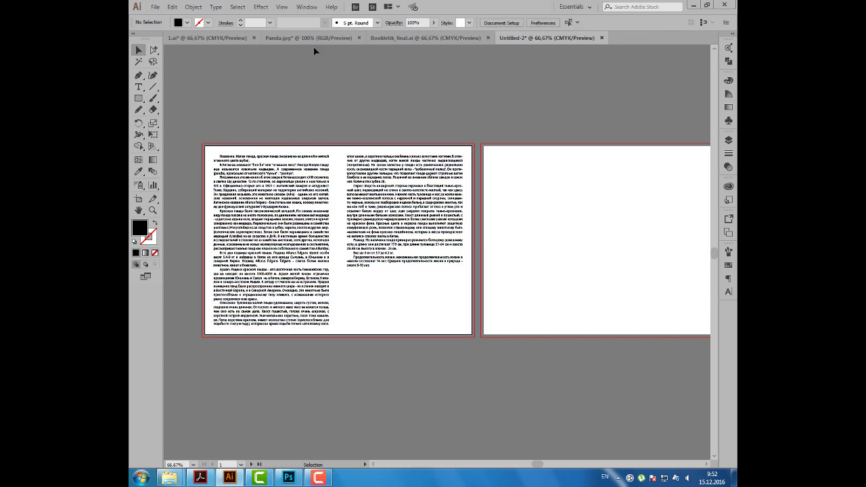
click(397, 39)
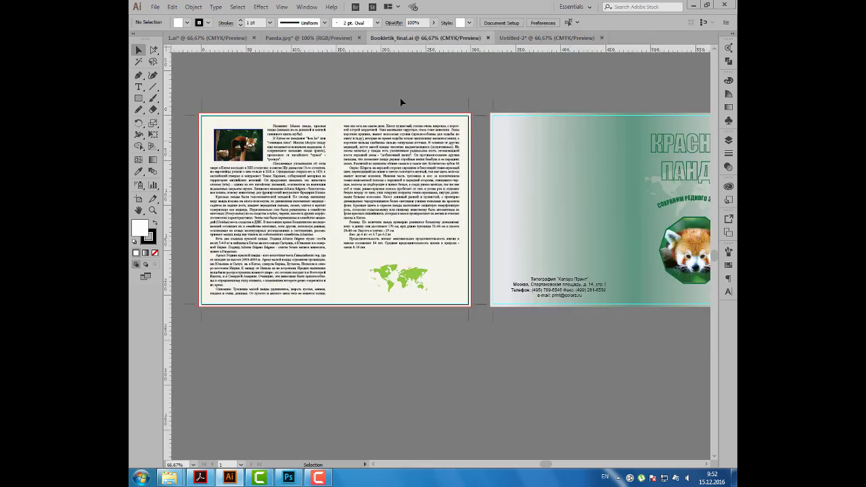
click(540, 37)
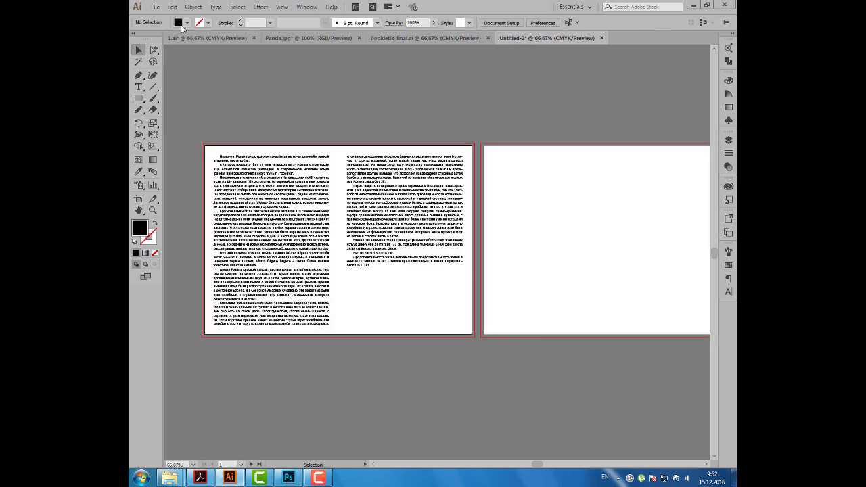
Step: Place the Panda2.jpg photo at the text page's top-left corner
click(155, 7)
click(175, 162)
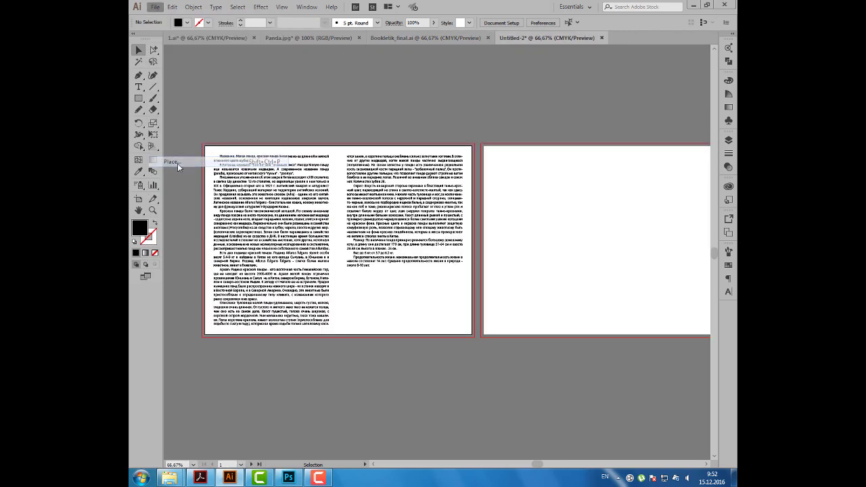
click(406, 87)
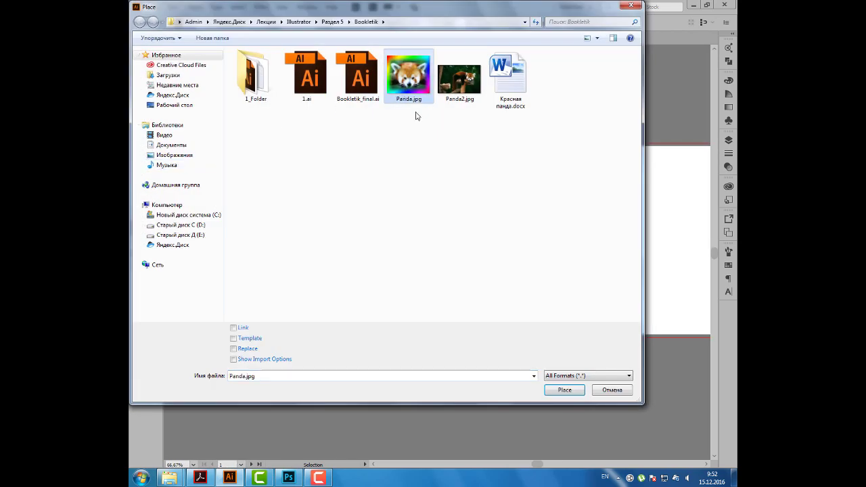
click(471, 89)
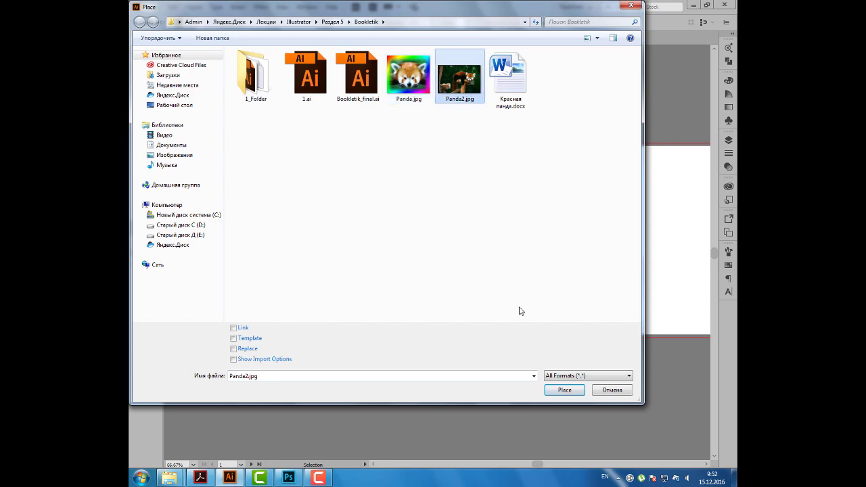
click(564, 390)
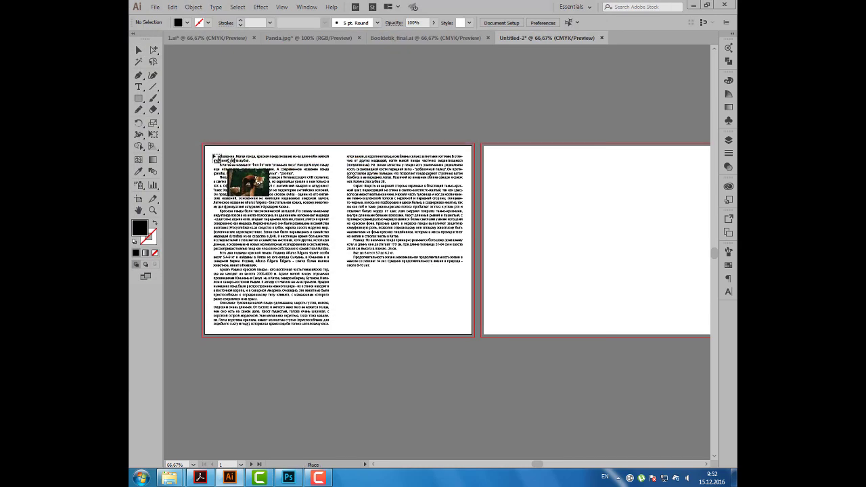
click(211, 153)
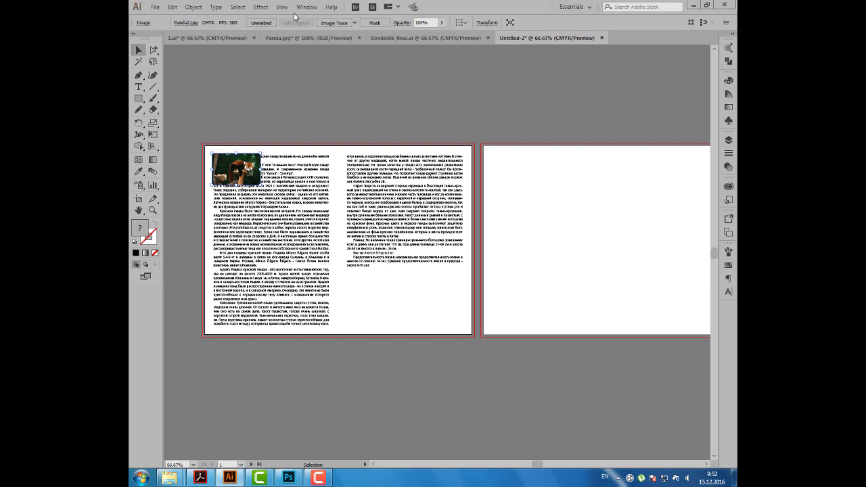
click(193, 7)
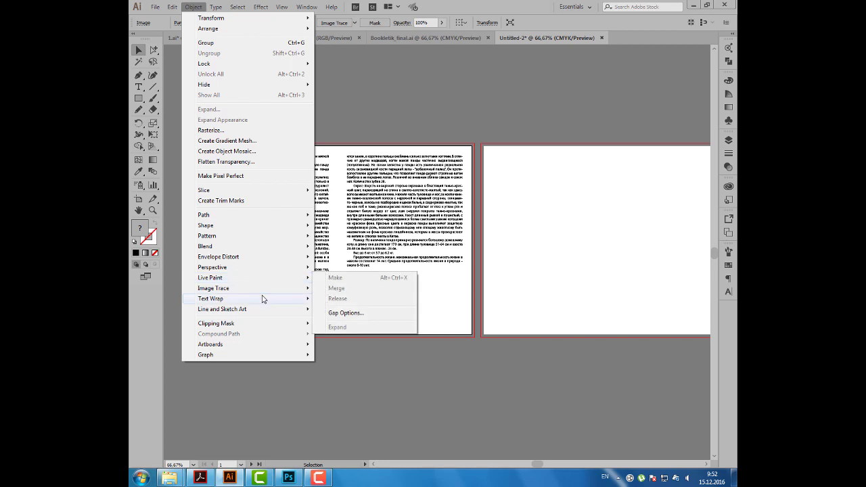
mouse_move(210, 298)
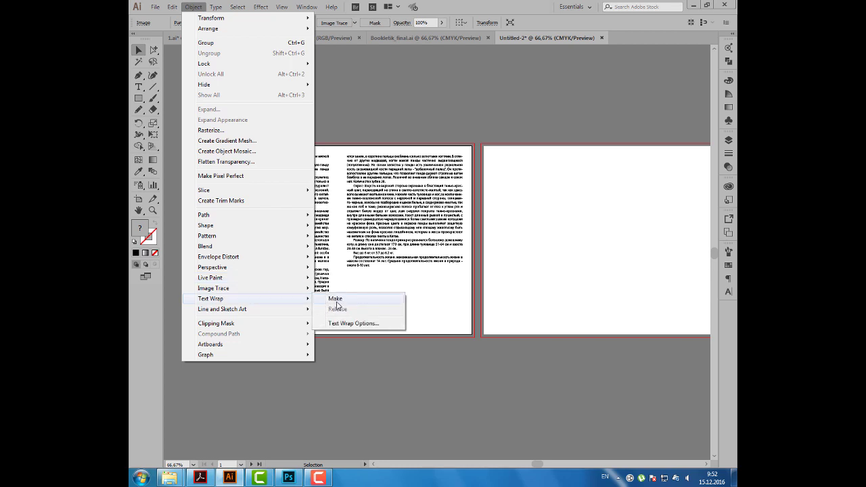
Step: Wrap the text around the panda photo, nudge it down-right, then view the booklet's map glyph
click(336, 304)
key(ctrl+shift+a)
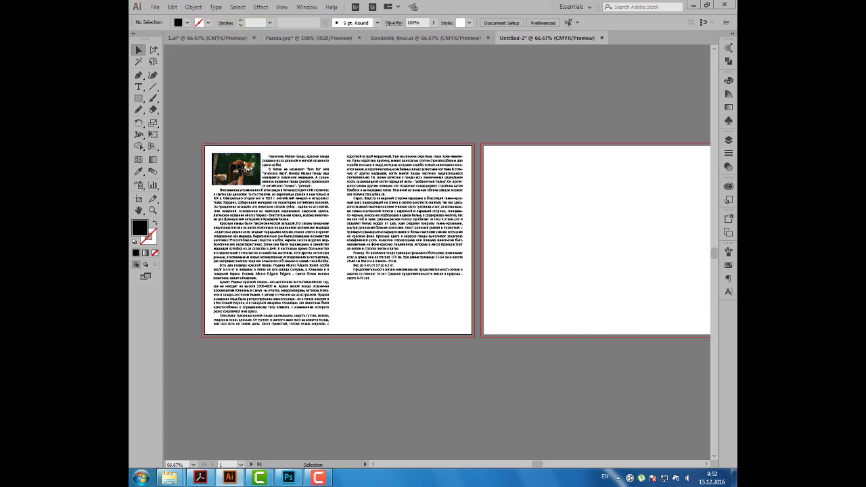
drag(241, 168, 252, 174)
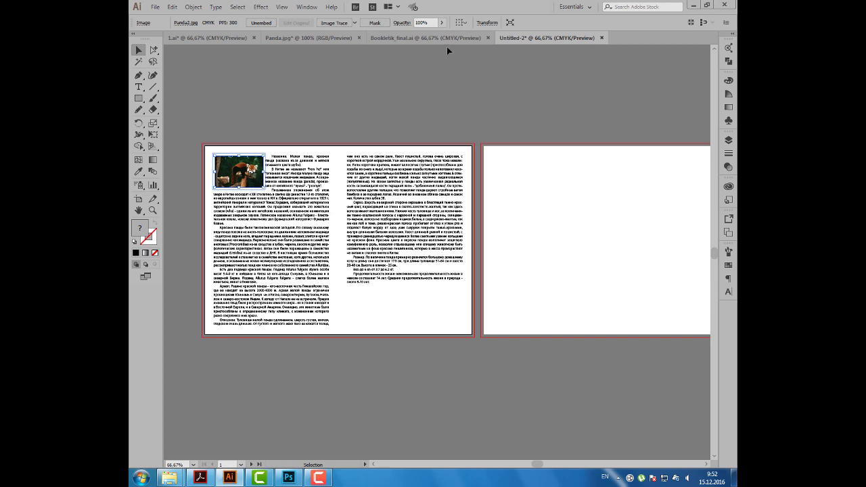
click(445, 40)
click(398, 275)
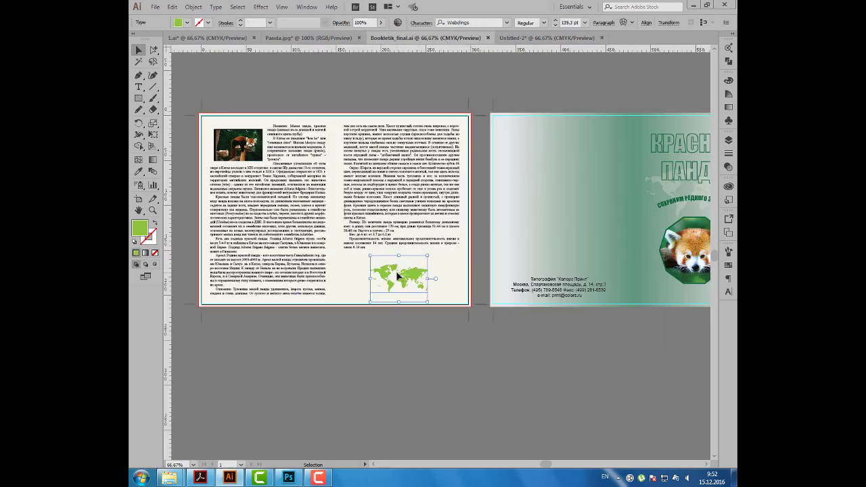
Step: Open the Glyphs panel, check the map glyph's font in the finished booklet, and return to Untitled-2
click(215, 8)
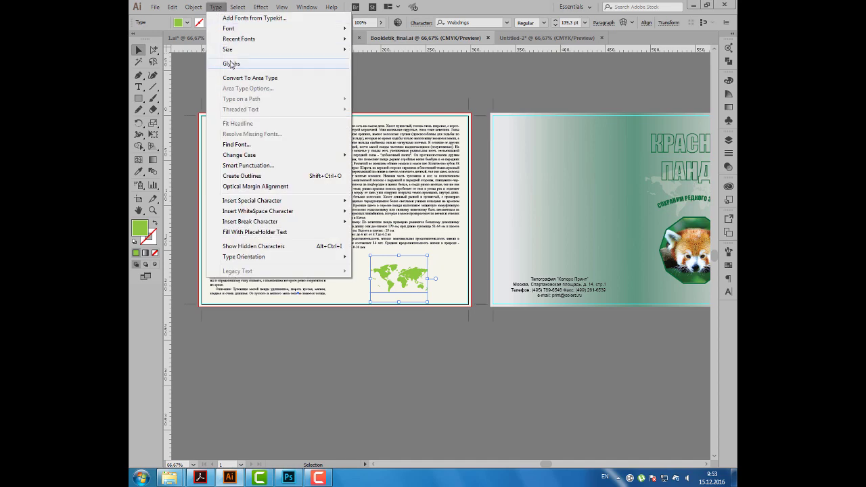
click(246, 67)
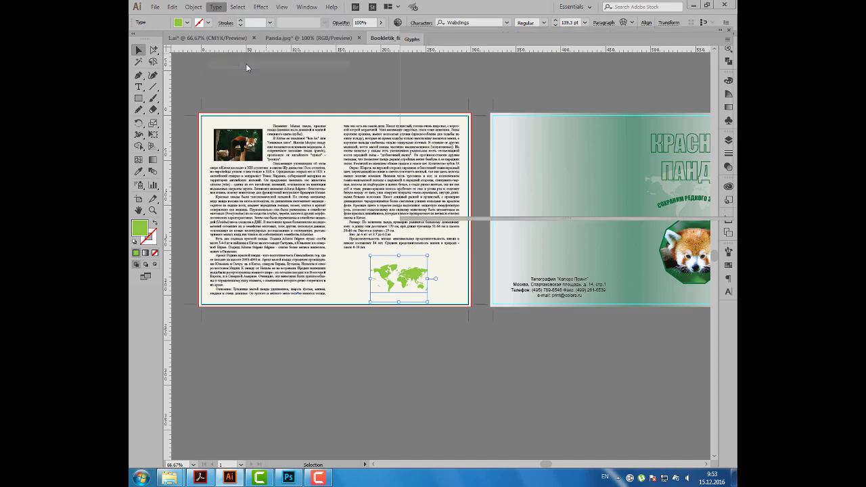
click(403, 209)
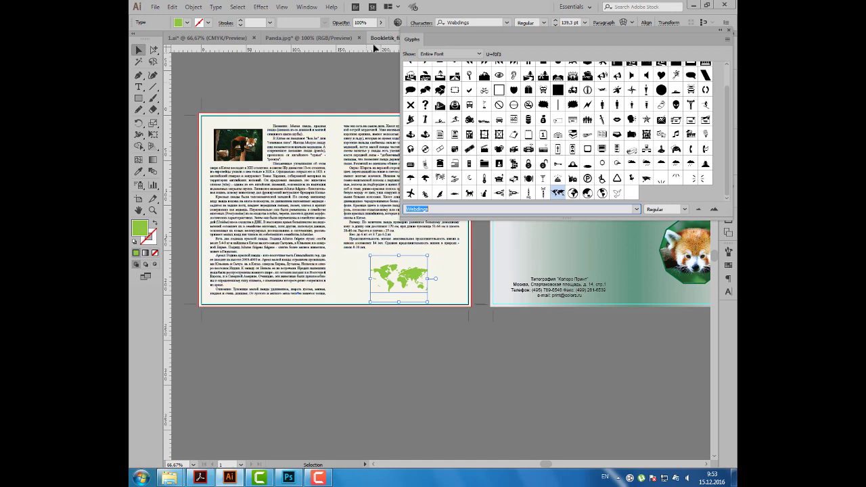
drag(445, 42, 449, 68)
click(519, 39)
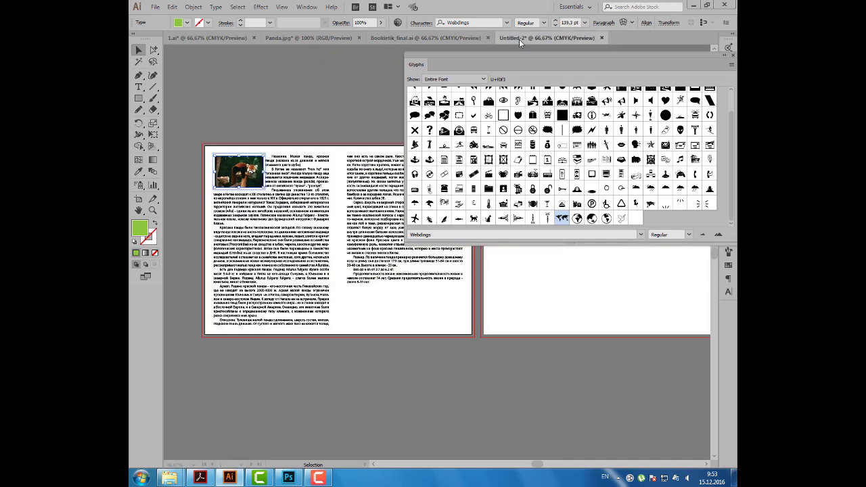
Step: Insert the Webdings world-map glyph as a text object below the page
click(139, 87)
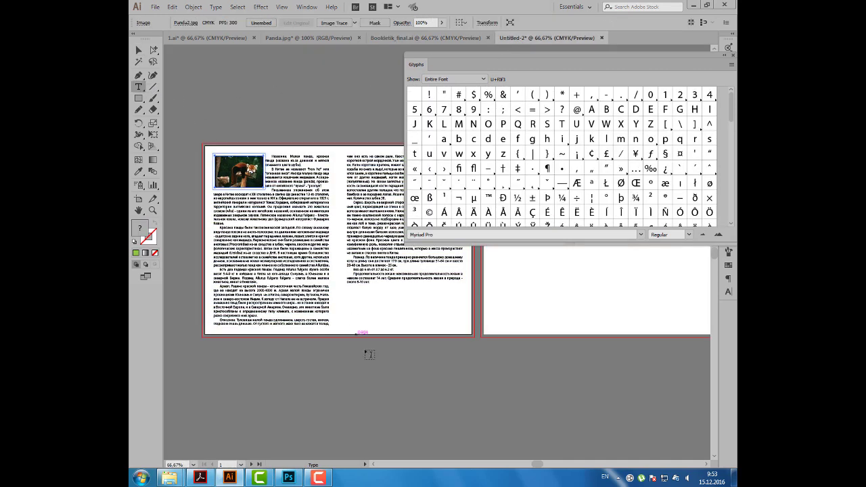
click(376, 382)
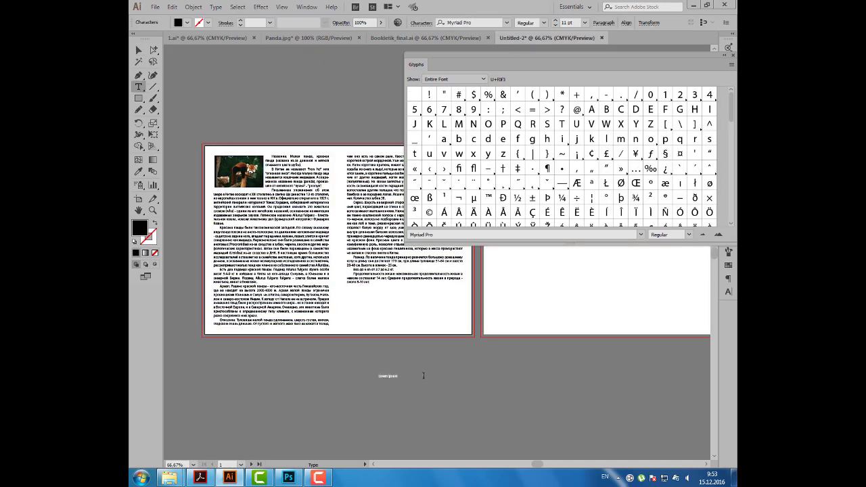
click(456, 232)
text(Webdings)
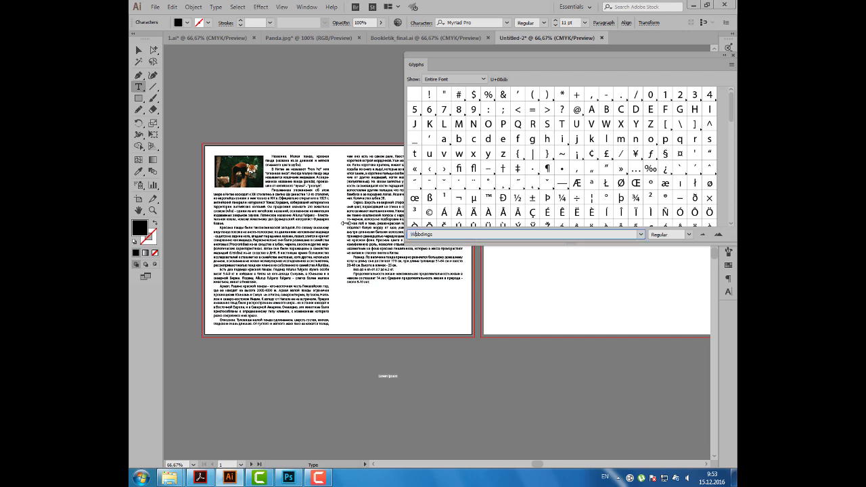
key(Return)
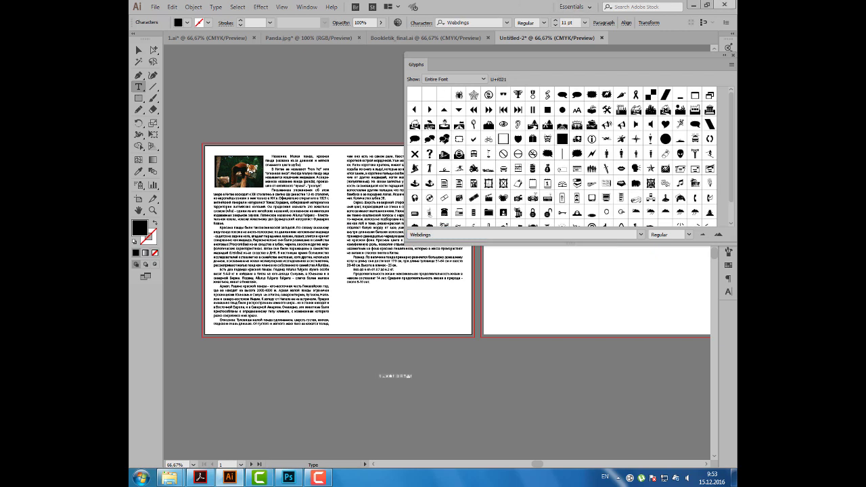
drag(728, 122, 729, 166)
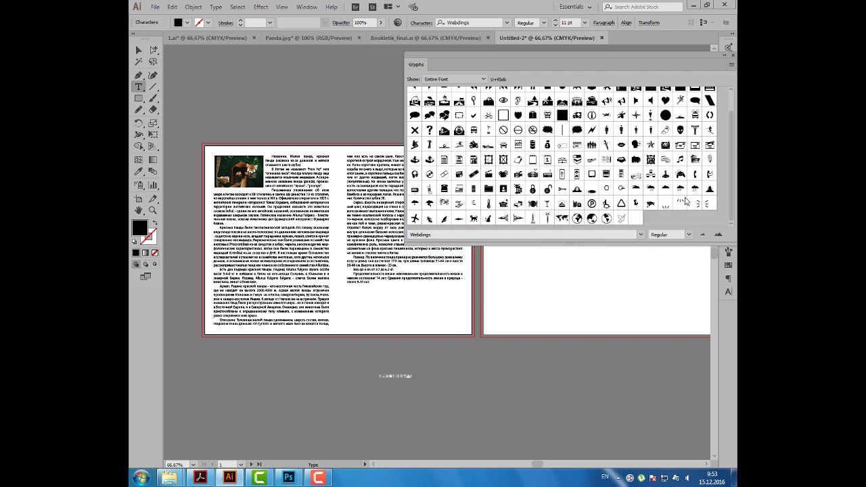
click(562, 218)
double_click(564, 220)
click(139, 50)
click(380, 376)
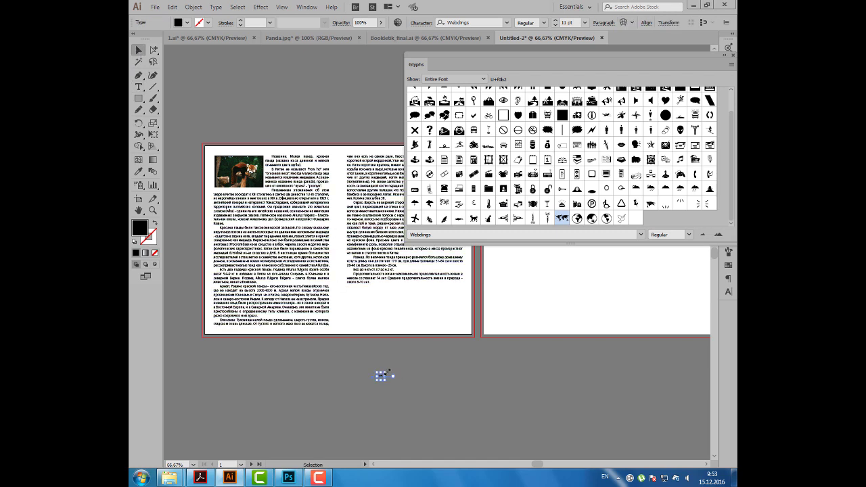
Step: Enlarge the world-map glyph under the right column and fill it green
mouse_move(386, 371)
mouse_down()
mouse_move(433, 331)
mouse_move(417, 312)
mouse_up()
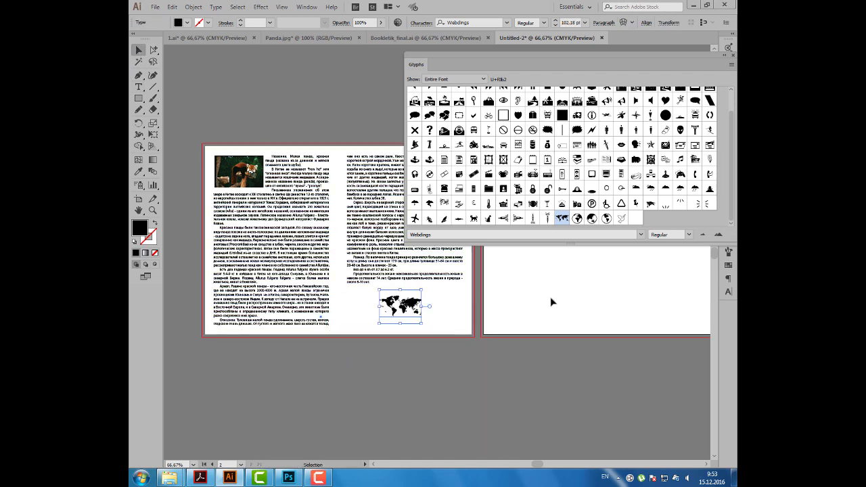
click(184, 23)
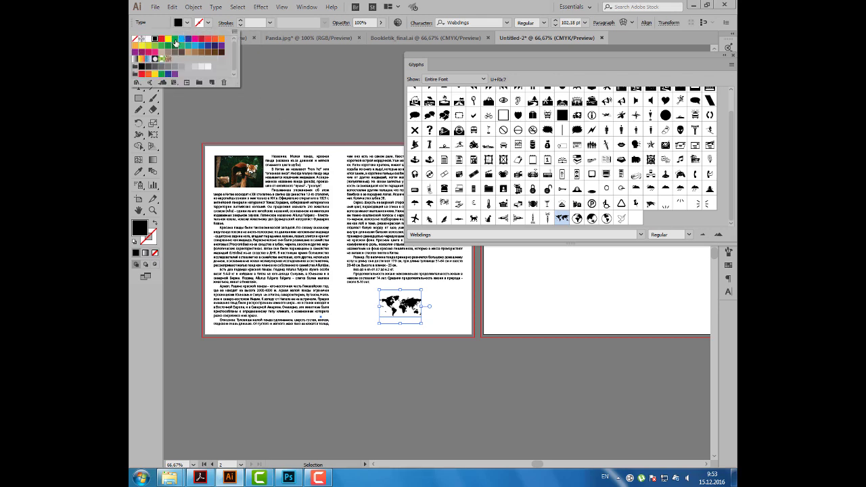
click(175, 39)
Step: Collapse the Glyphs panel and bring the finished booklet cover into view
drag(469, 62, 497, 67)
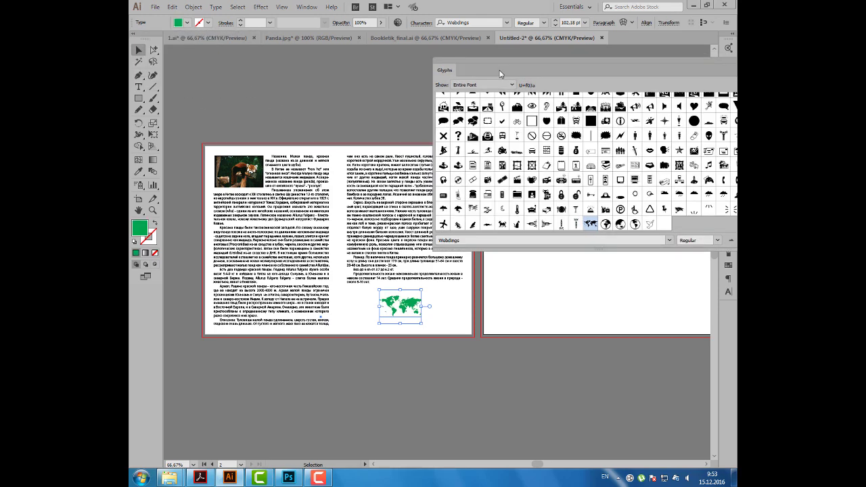
double_click(445, 69)
drag(533, 151, 467, 164)
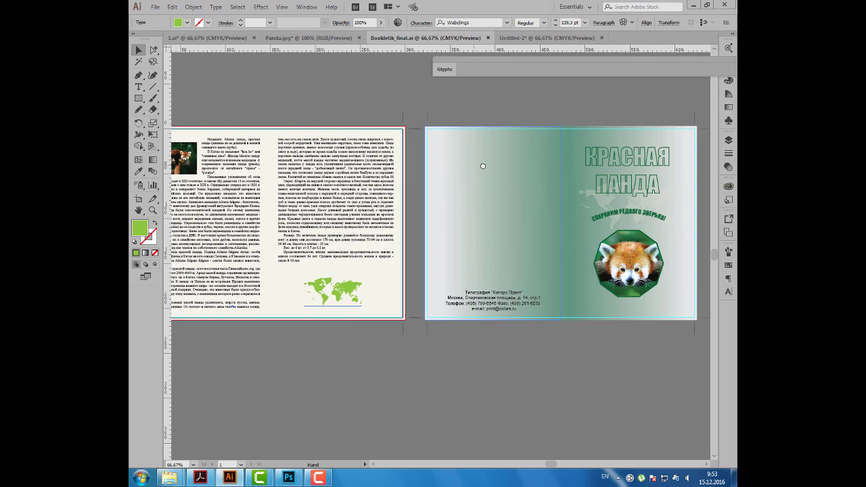
click(495, 115)
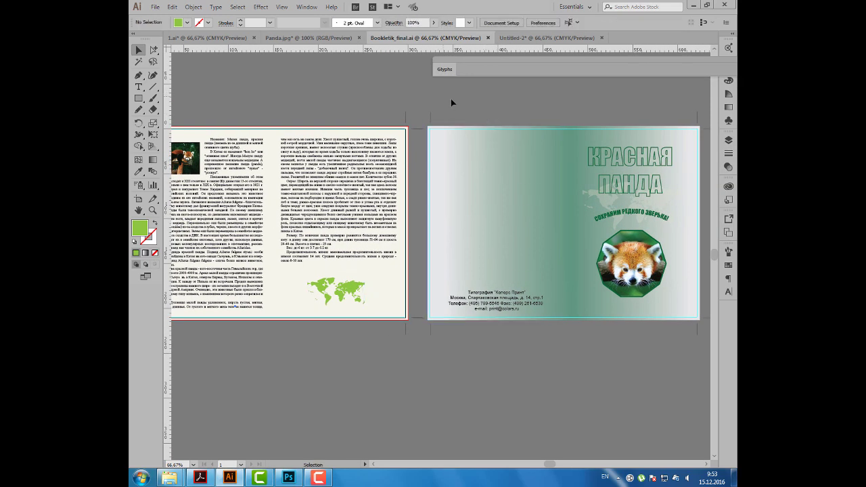
click(627, 241)
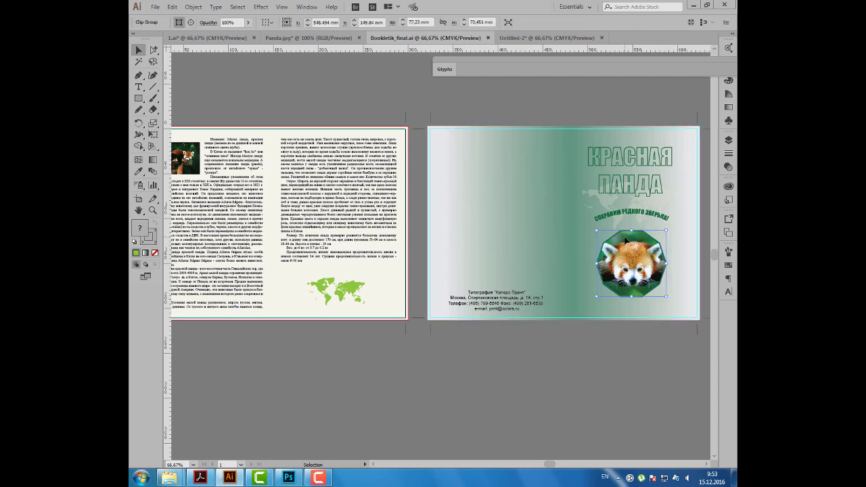
click(628, 215)
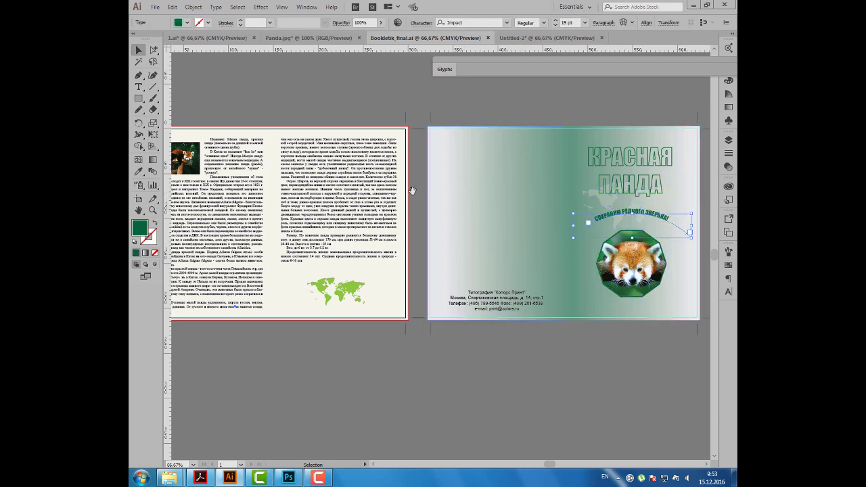
drag(676, 227, 694, 222)
click(388, 104)
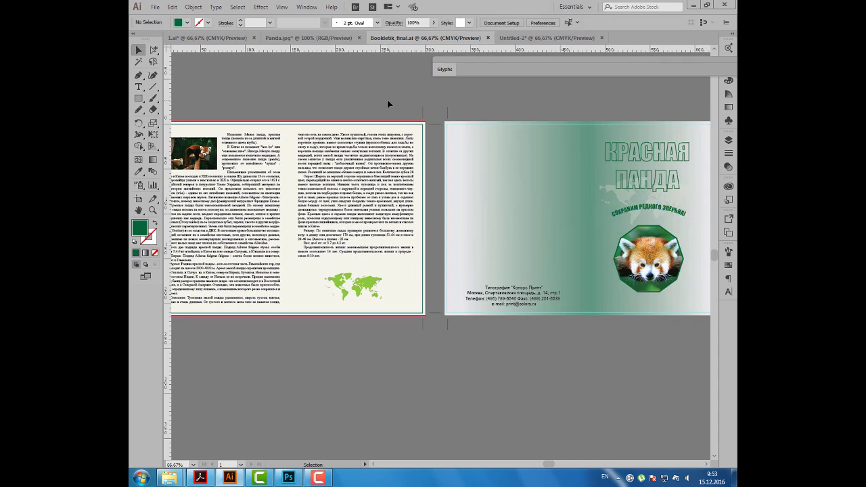